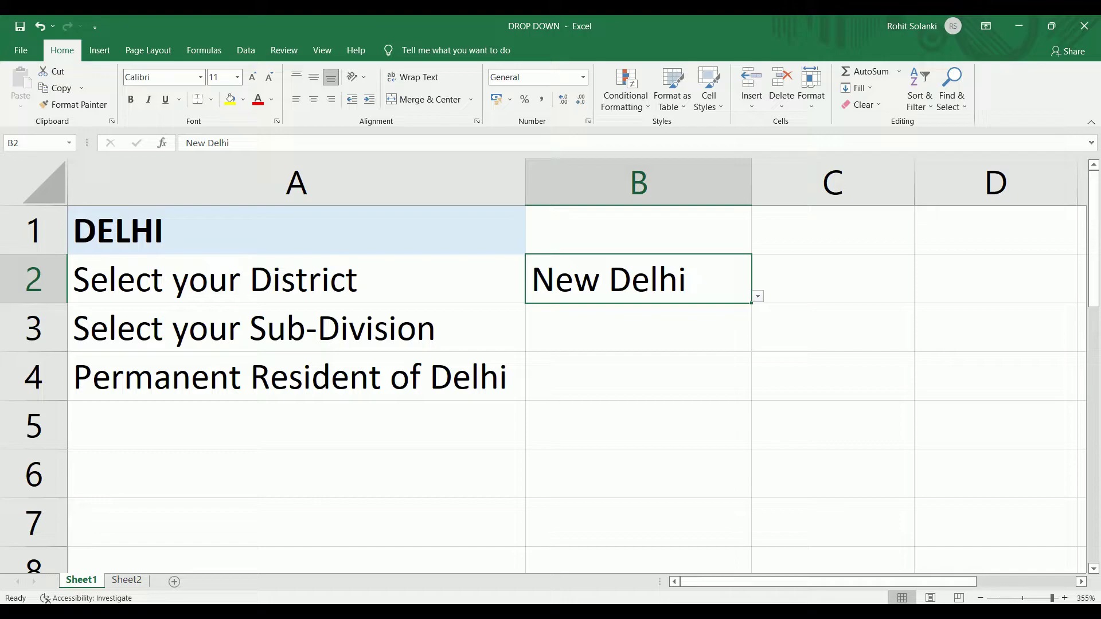
Check that B2's district dropdown keeps New Delhi, and review the district and sub-division table on Sheet2.
{"action": "left_click", "coordinate": [758, 296]}
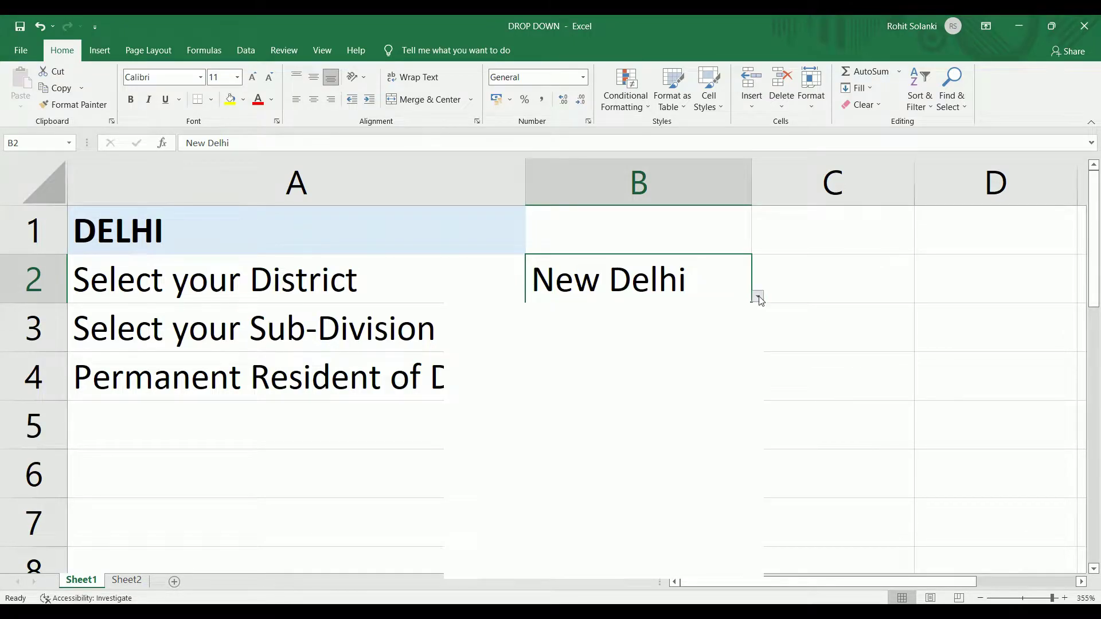
{"action": "mouse_move", "coordinate": [720, 401]}
{"action": "left_mouse_down"}
{"action": "mouse_move", "coordinate": [731, 487]}
{"action": "mouse_move", "coordinate": [744, 400]}
{"action": "left_mouse_up"}
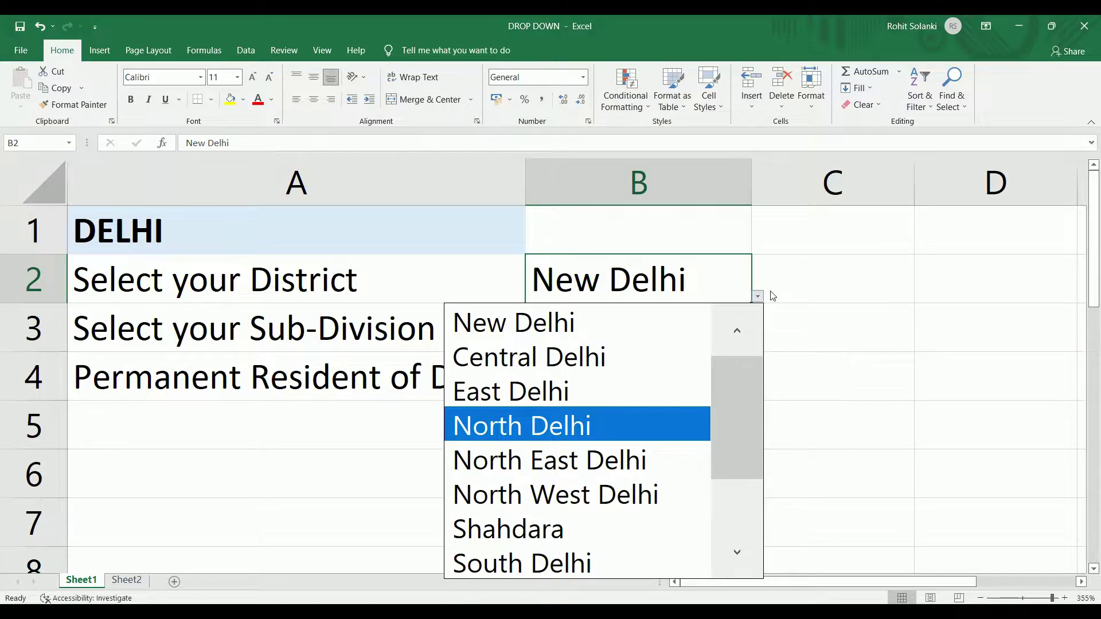
{"action": "key", "text": "Escape"}
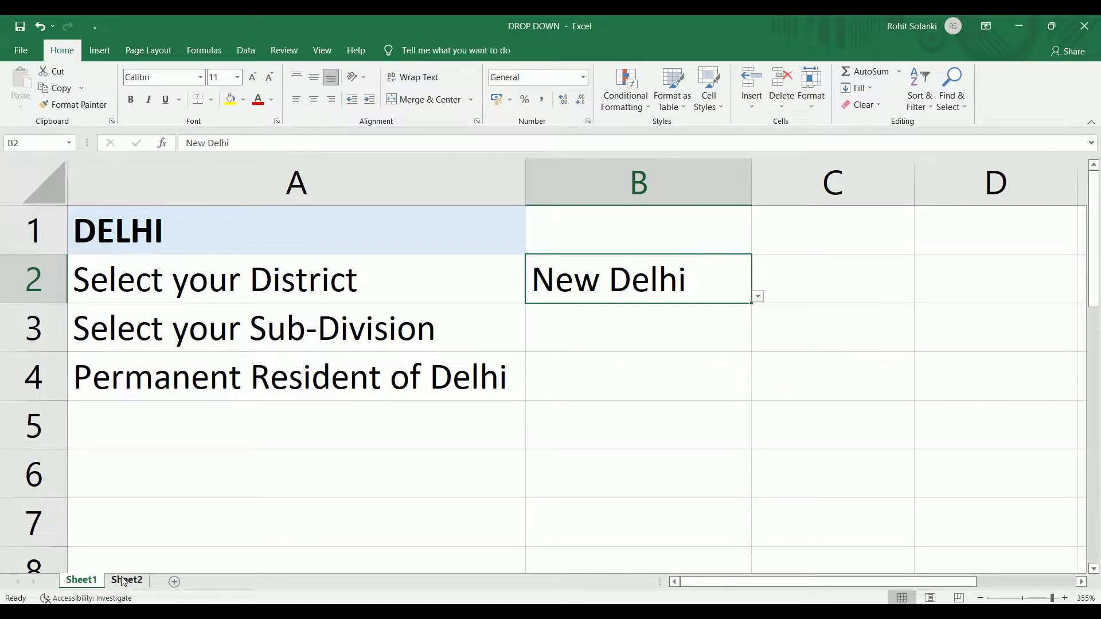
{"action": "left_click", "coordinate": [127, 579]}
{"action": "left_click_drag", "start_coordinate": [52, 199], "coordinate": [363, 538]}
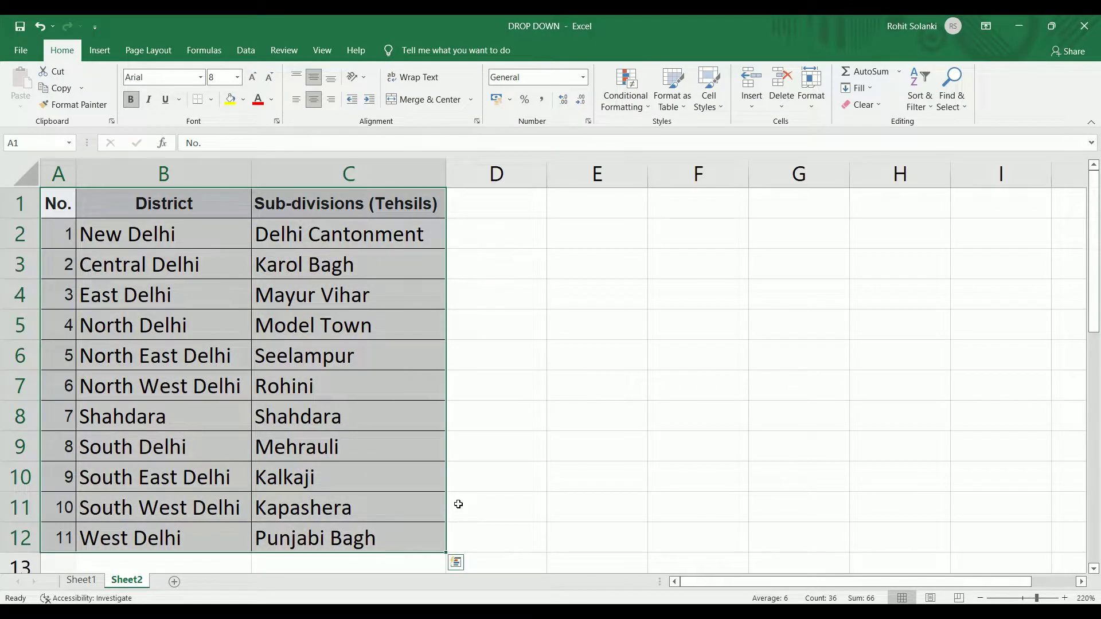
{"action": "left_click", "coordinate": [324, 471]}
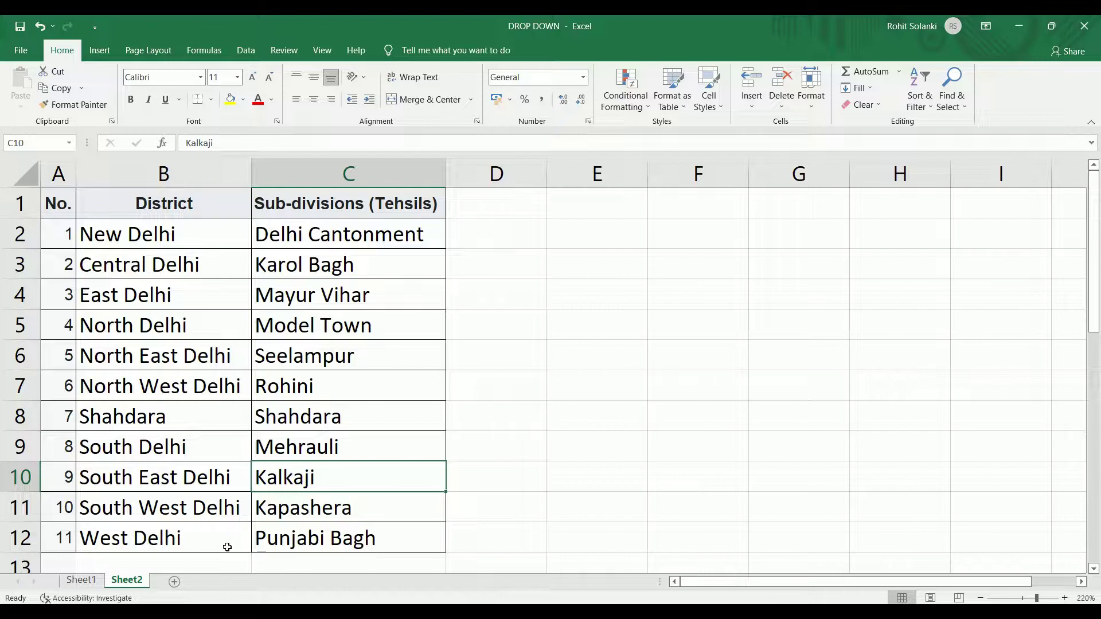
{"action": "left_click", "coordinate": [82, 582]}
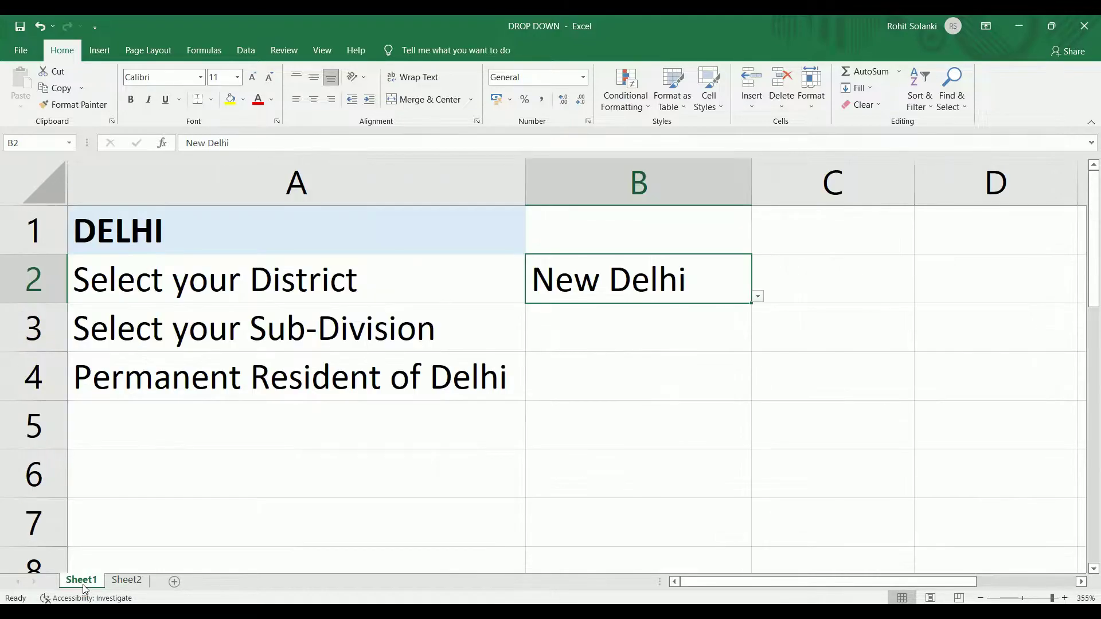
Give B3 a list validation sourced from Sheet2!$C$2:$C$12.
{"action": "left_click", "coordinate": [590, 335]}
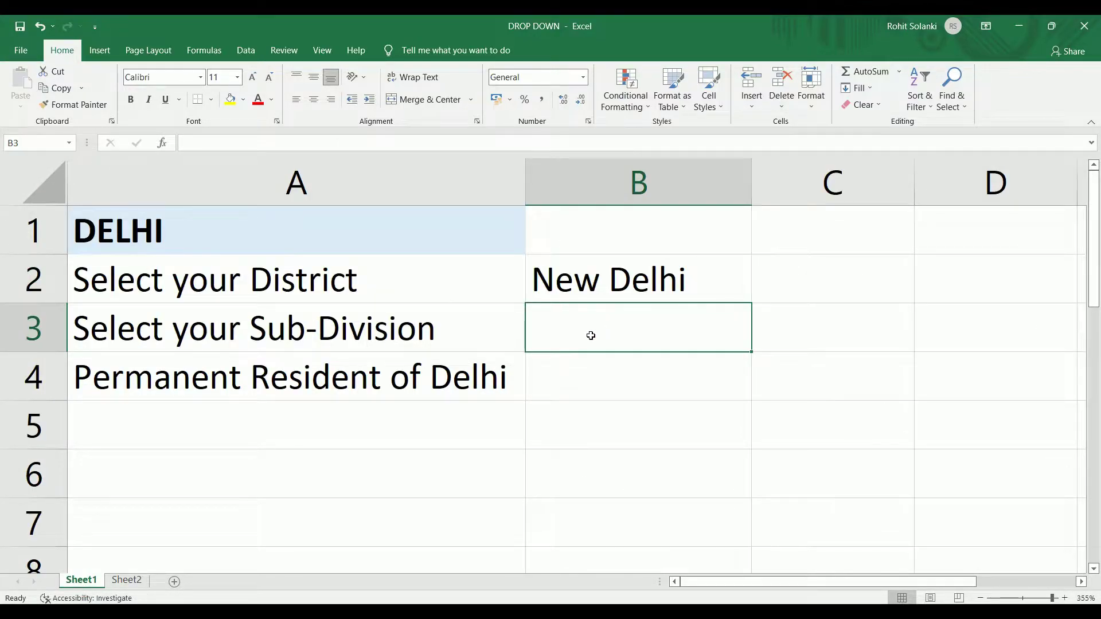
{"action": "left_click", "coordinate": [246, 51]}
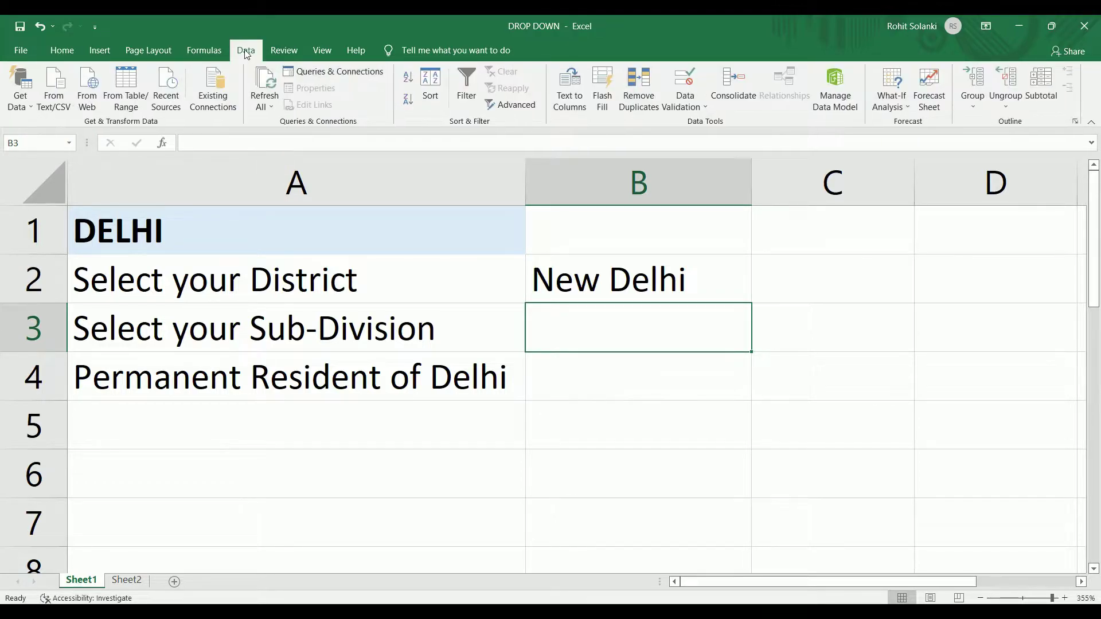
{"action": "left_click", "coordinate": [701, 86]}
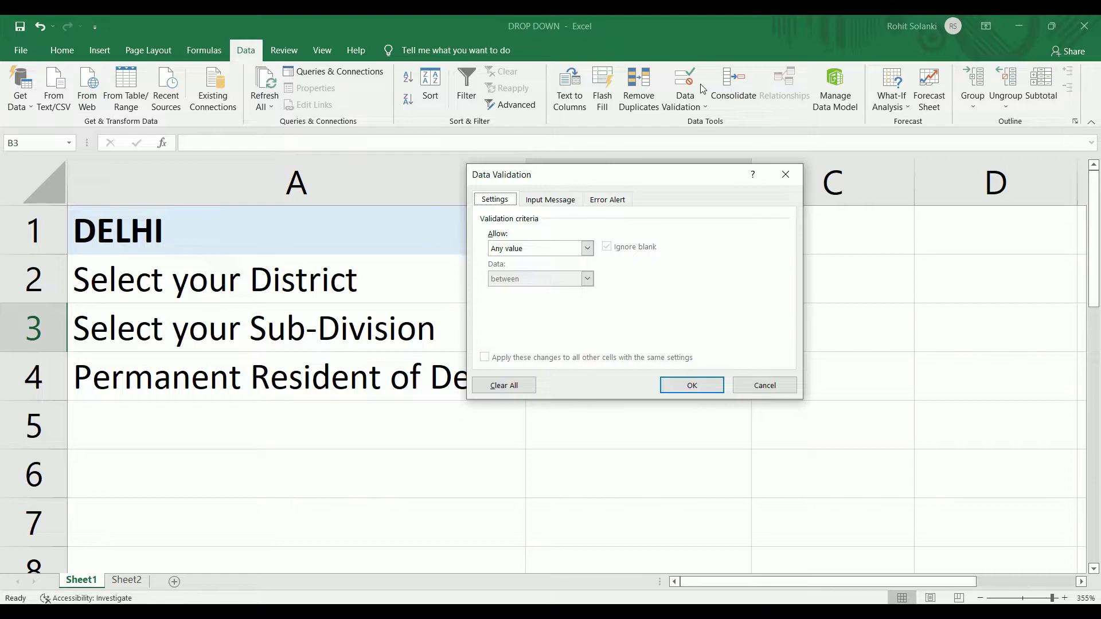
{"action": "left_click", "coordinate": [587, 249]}
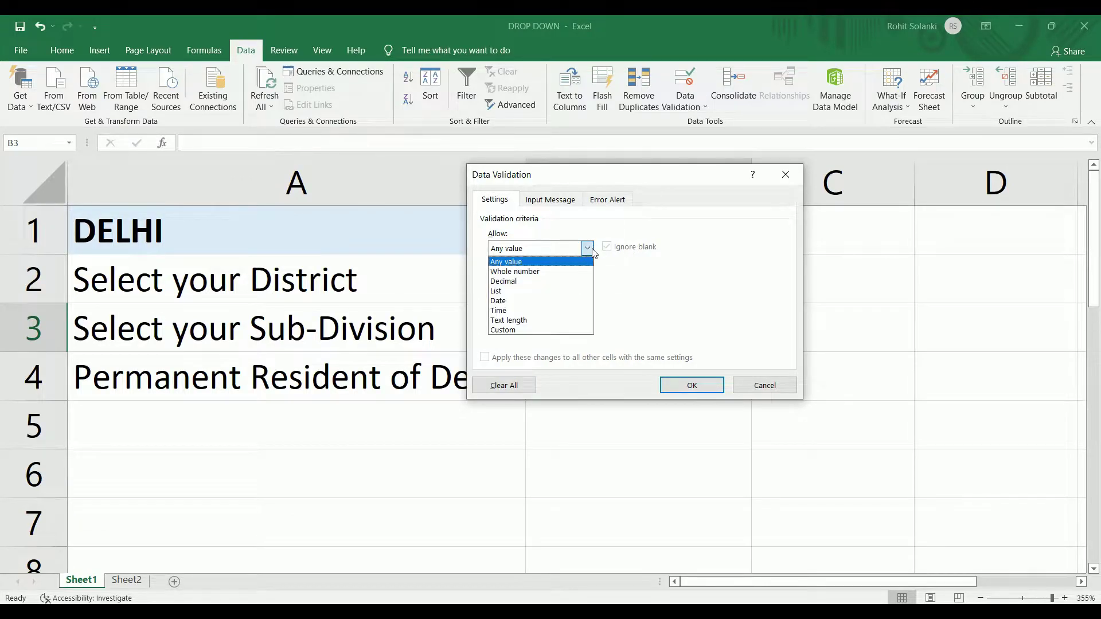
{"action": "left_click", "coordinate": [528, 291]}
{"action": "left_click", "coordinate": [550, 308]}
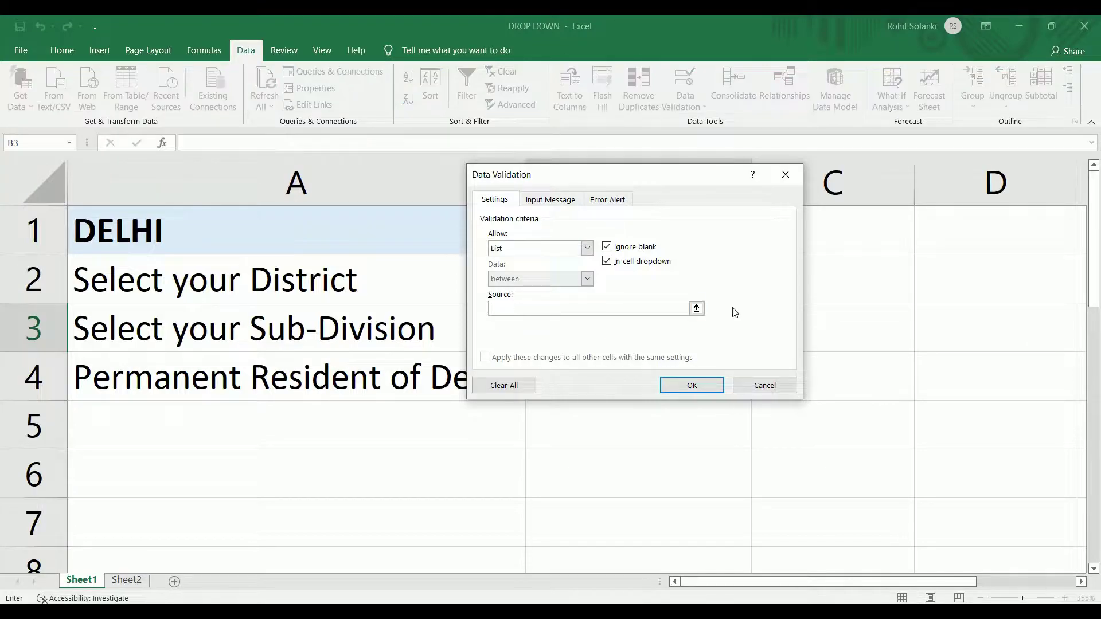
{"action": "left_click", "coordinate": [696, 308]}
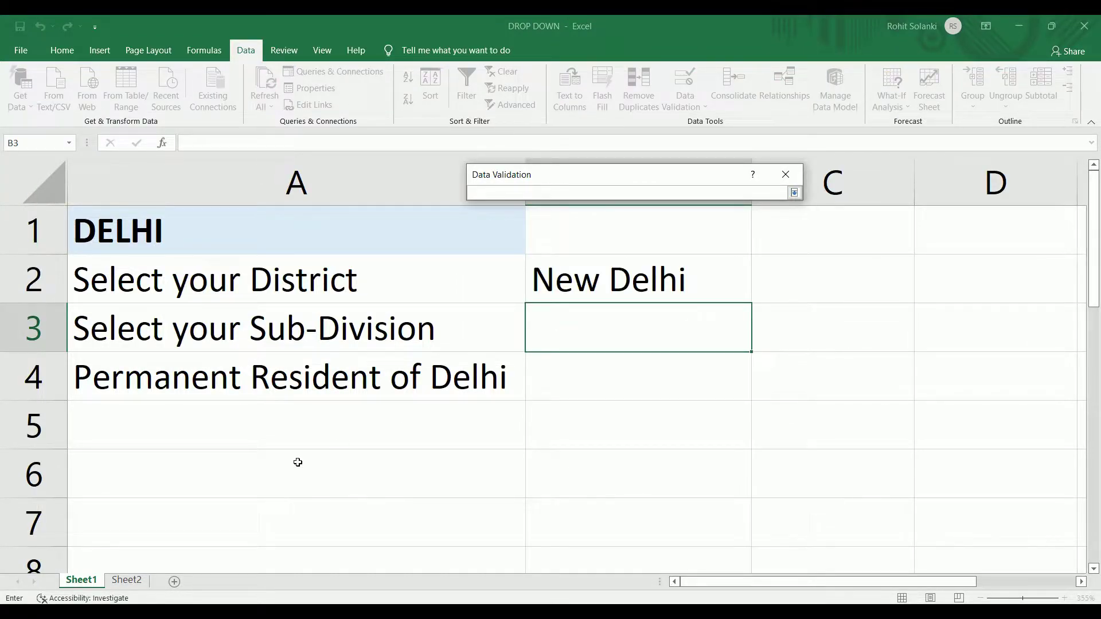
{"action": "left_click", "coordinate": [124, 580]}
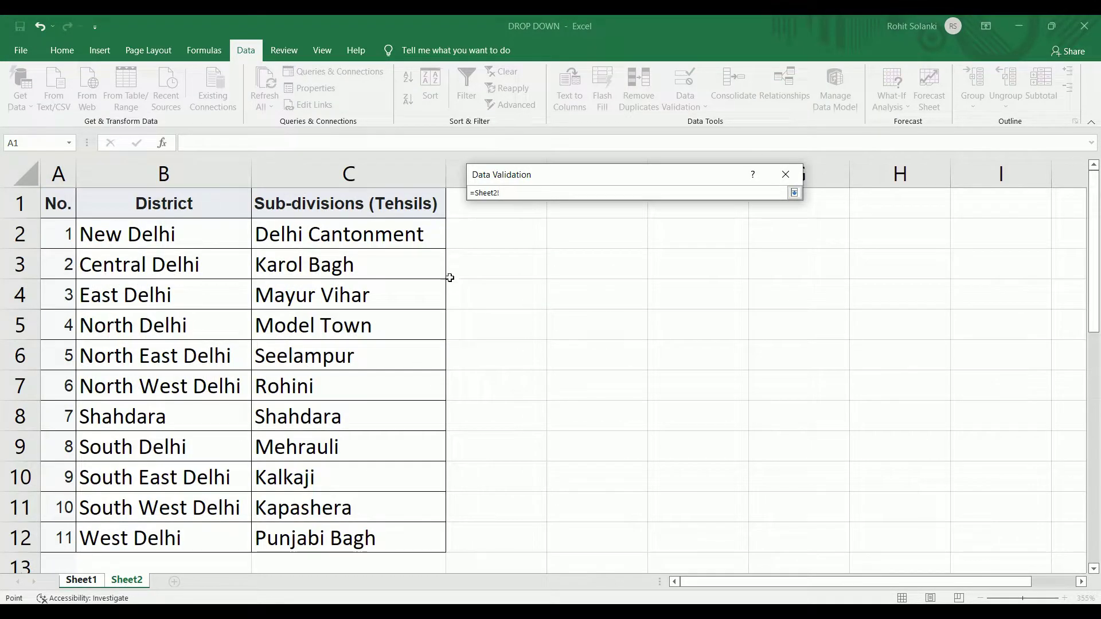
{"action": "left_click_drag", "start_coordinate": [408, 241], "coordinate": [364, 538]}
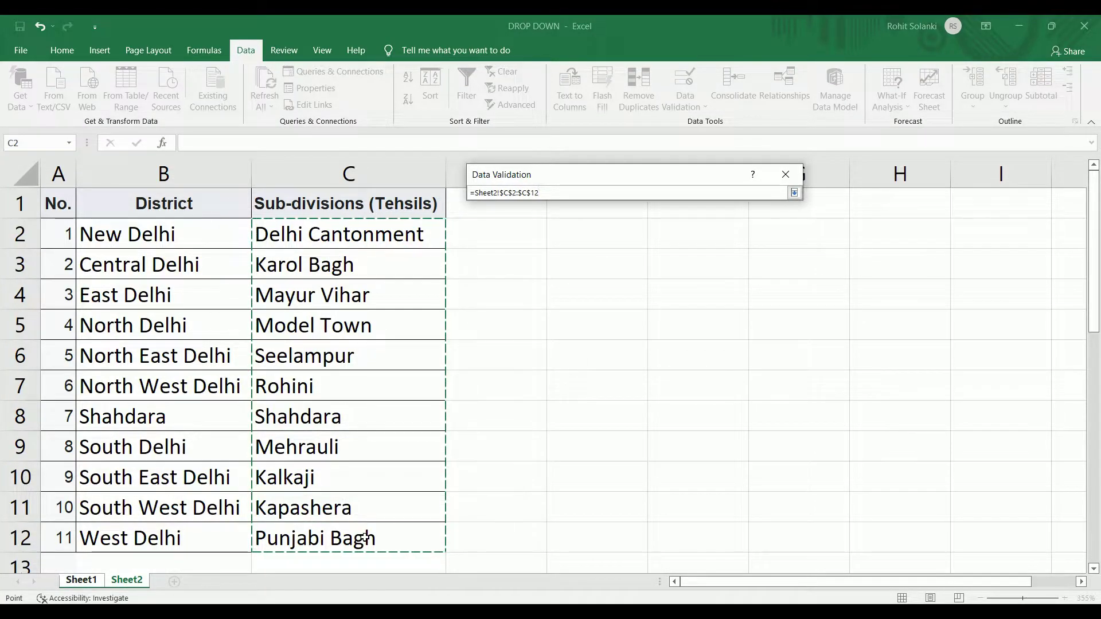
{"action": "left_click", "coordinate": [794, 193]}
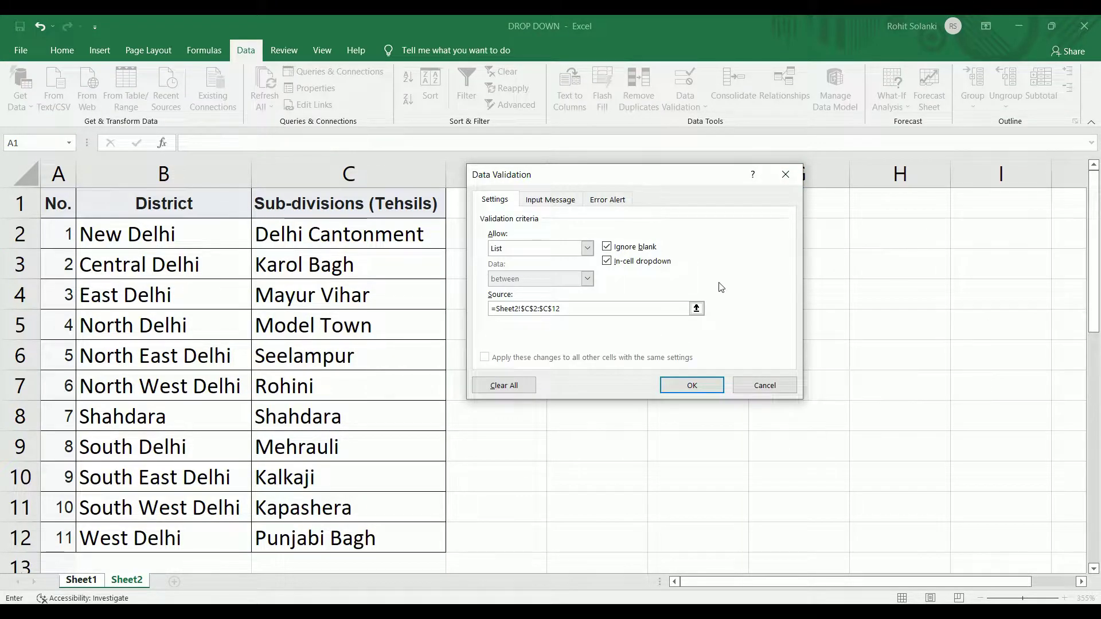
{"action": "left_click", "coordinate": [683, 379]}
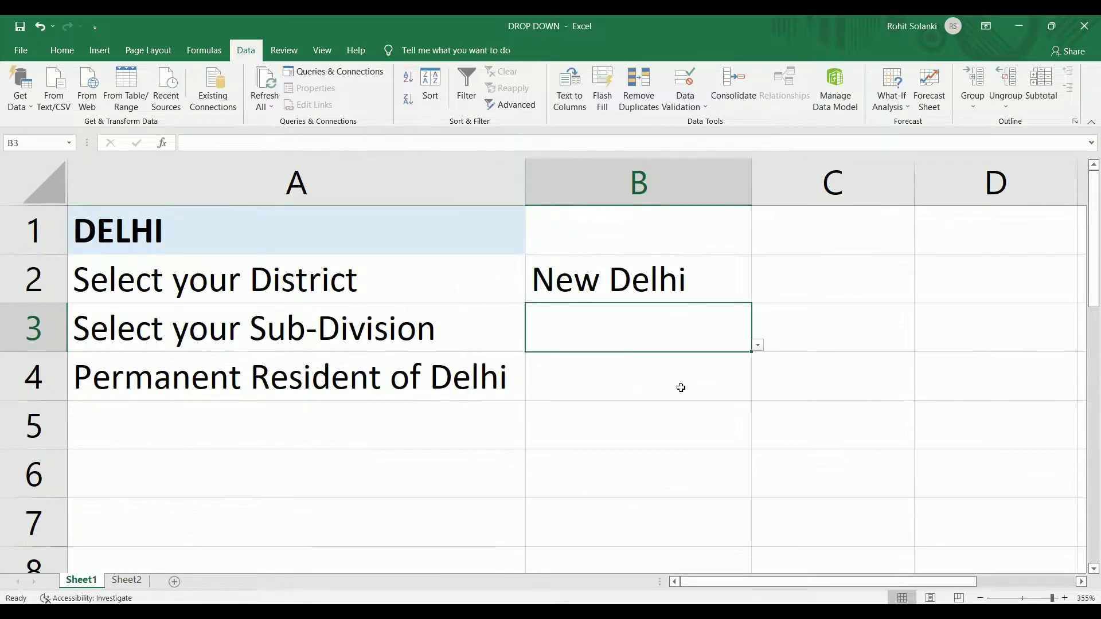
Pick Kapashera from B3's new sub-division dropdown.
{"action": "left_click", "coordinate": [758, 345]}
{"action": "left_click_drag", "start_coordinate": [757, 137], "coordinate": [741, 221]}
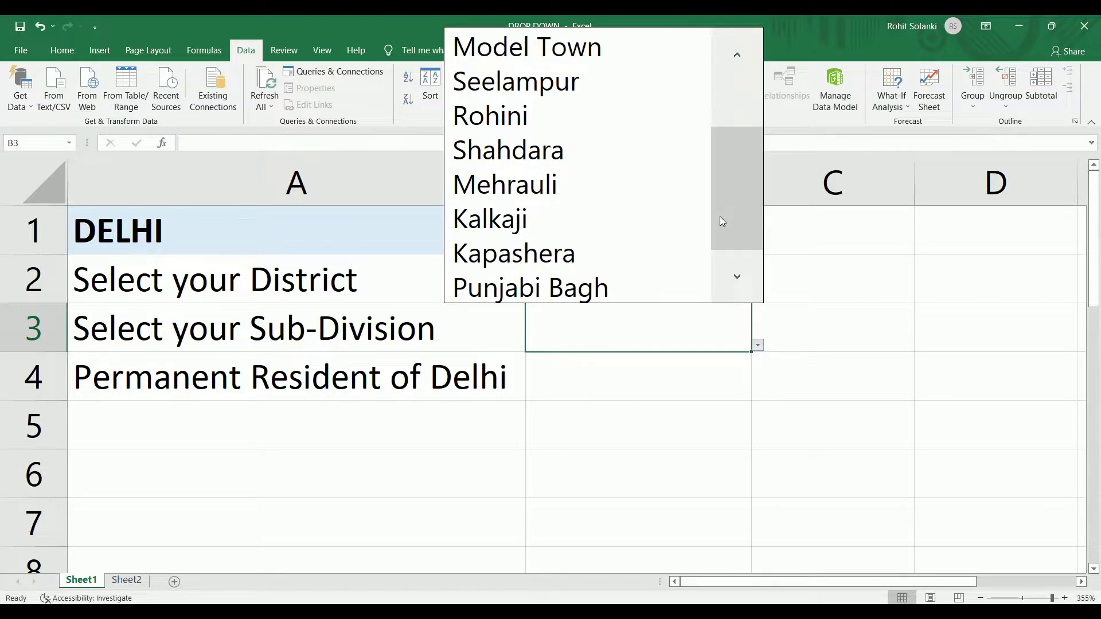
{"action": "left_click", "coordinate": [612, 239]}
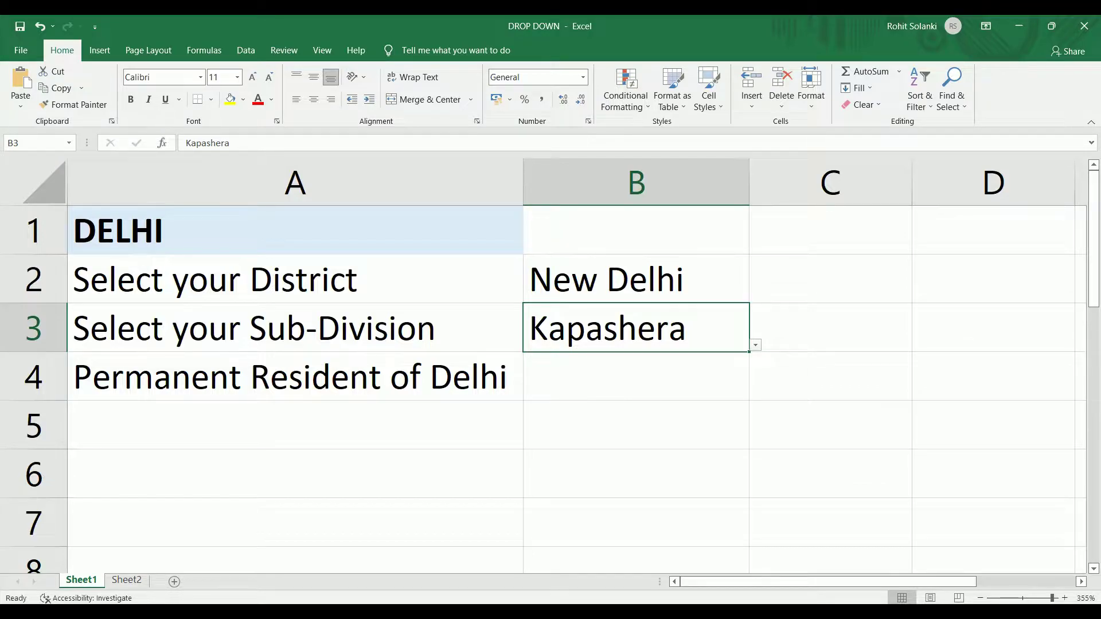
{"action": "left_click", "coordinate": [579, 386]}
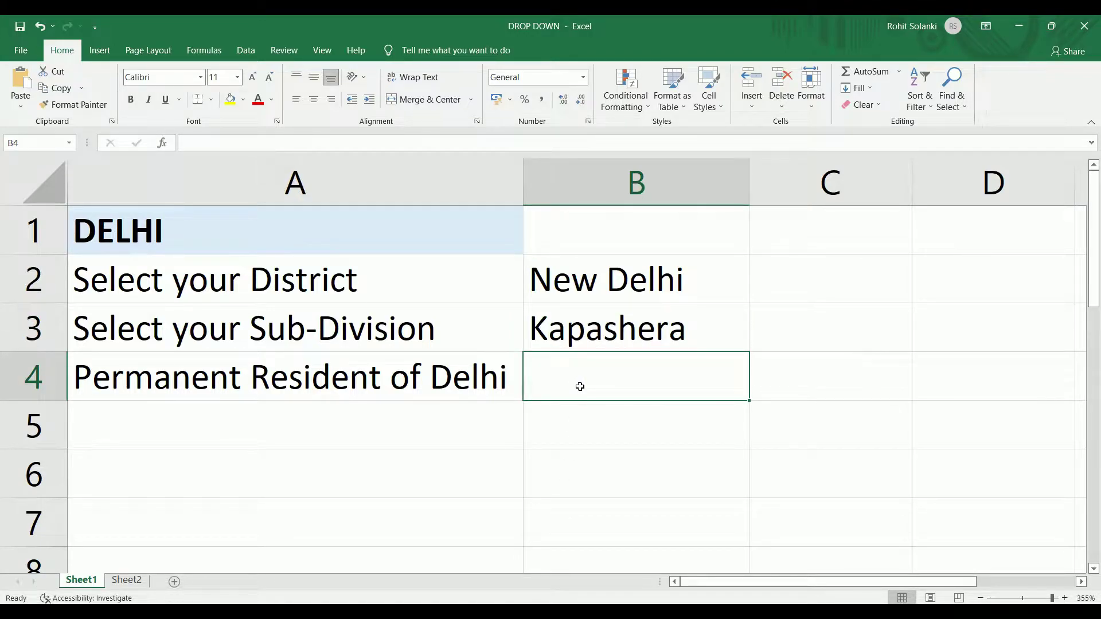
Add a list validation to B4 with the source YES,NO.
{"action": "left_click", "coordinate": [243, 49]}
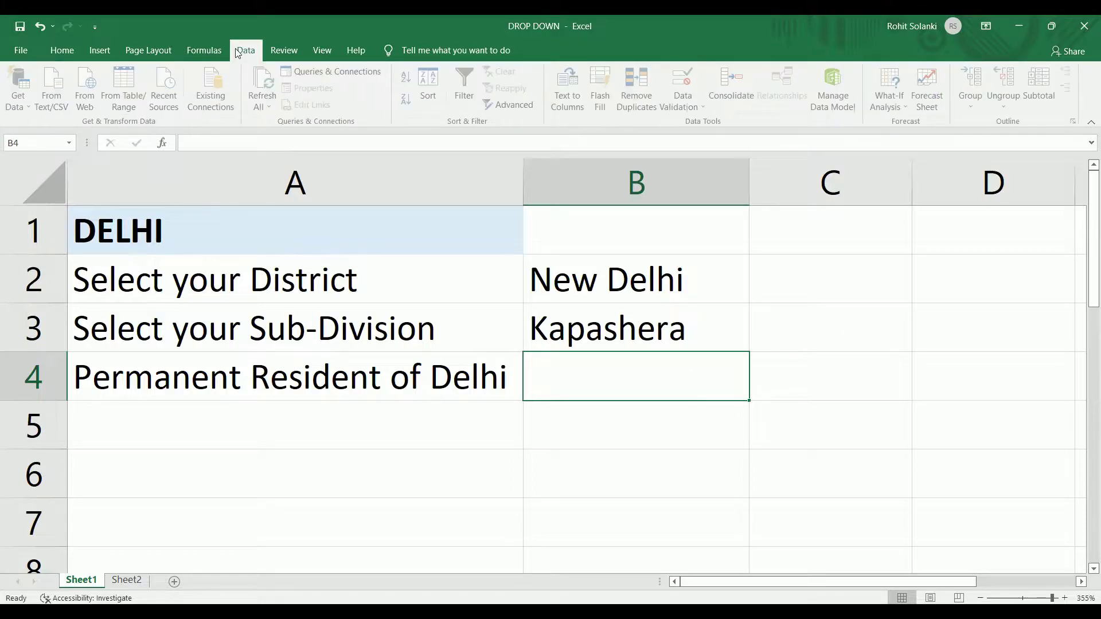
{"action": "left_click", "coordinate": [676, 91]}
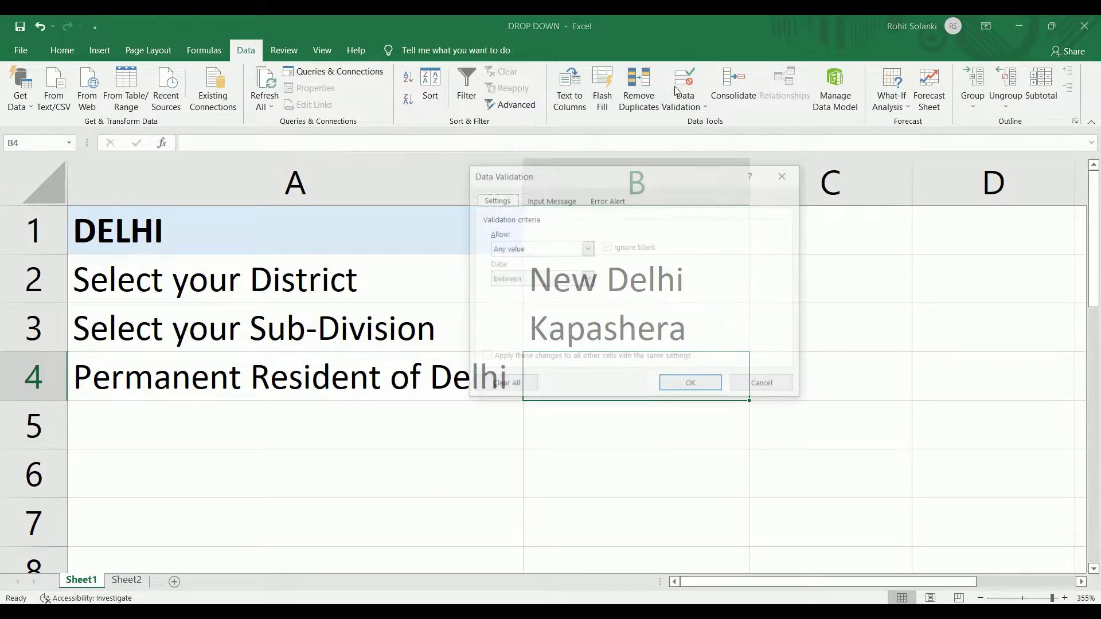
{"action": "left_click", "coordinate": [588, 249]}
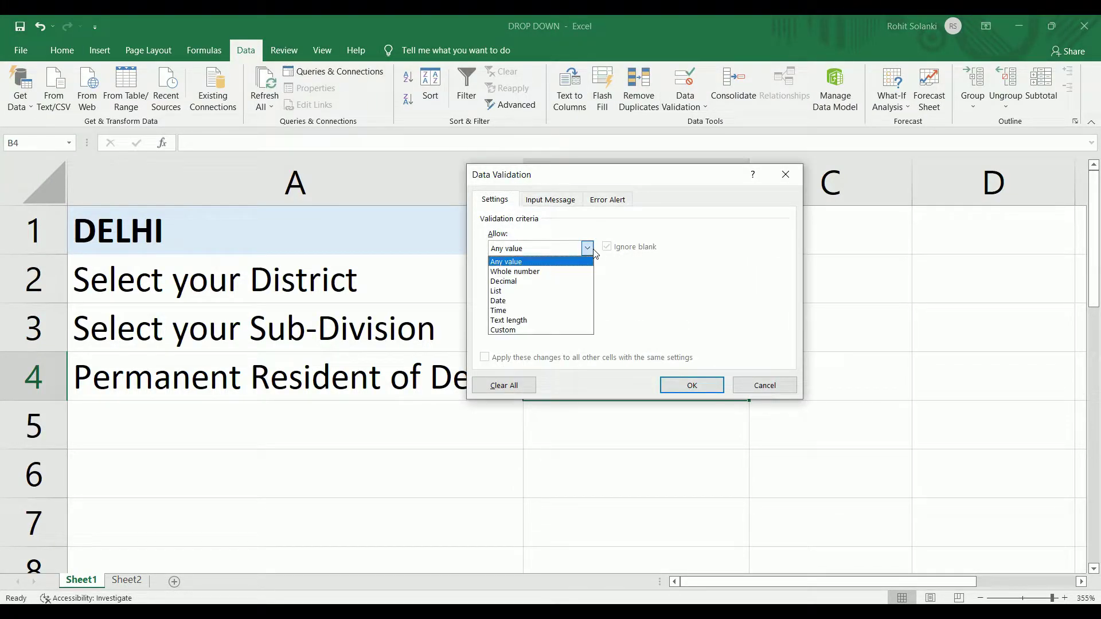
{"action": "left_click", "coordinate": [570, 291]}
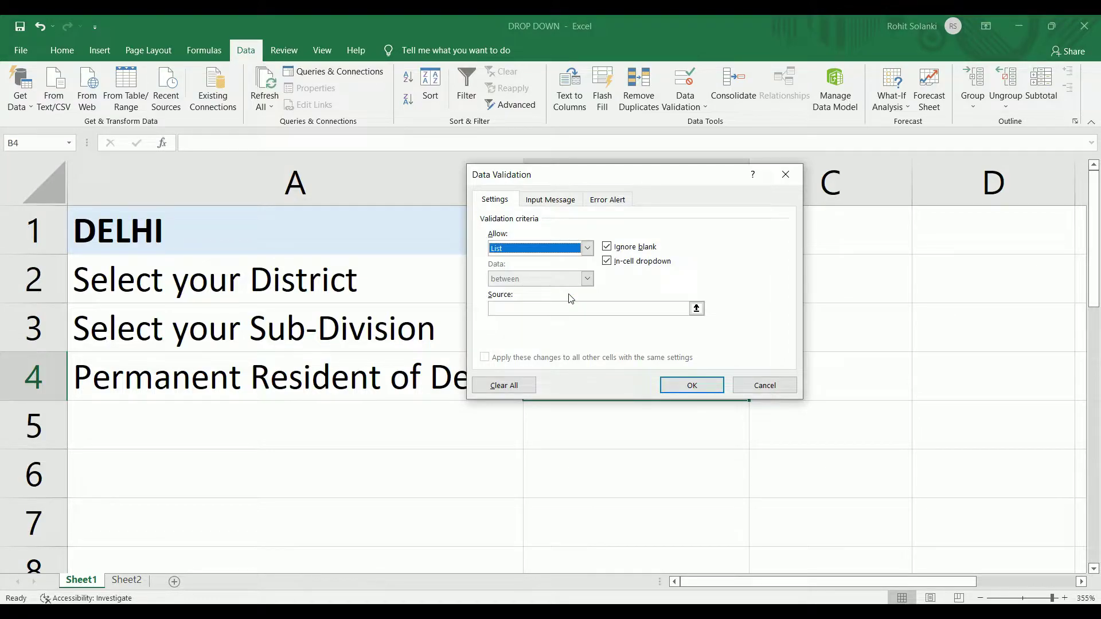
{"action": "left_click", "coordinate": [659, 308]}
{"action": "type", "text": "YES,NO"}
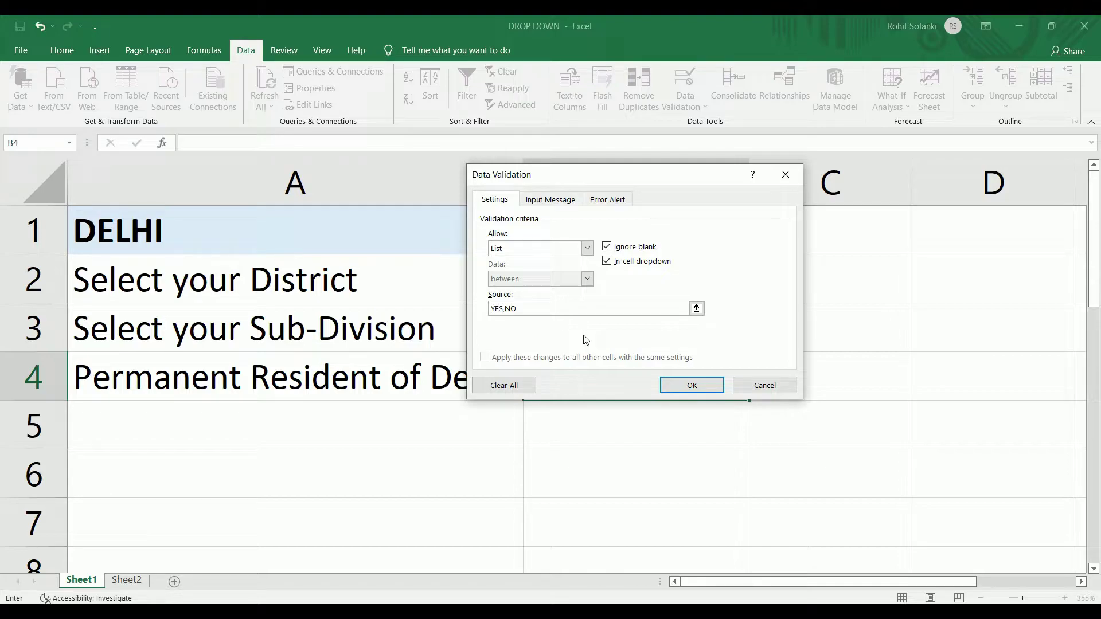
{"action": "left_click", "coordinate": [676, 383]}
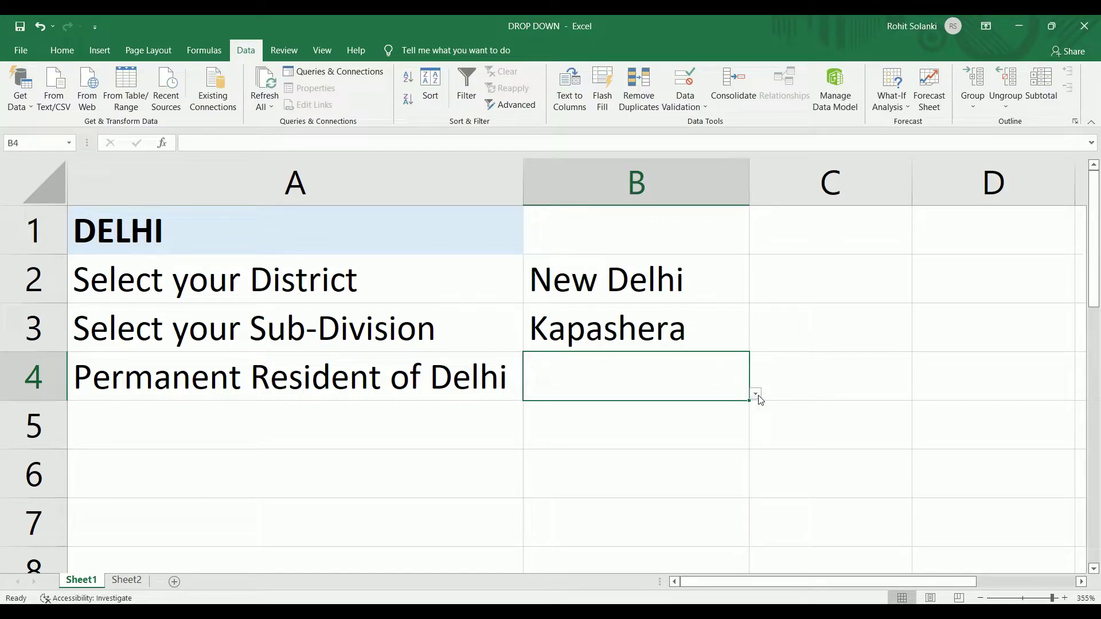
Choose YES from B4's dropdown, then reopen B3's sub-division choices.
{"action": "left_click", "coordinate": [755, 395]}
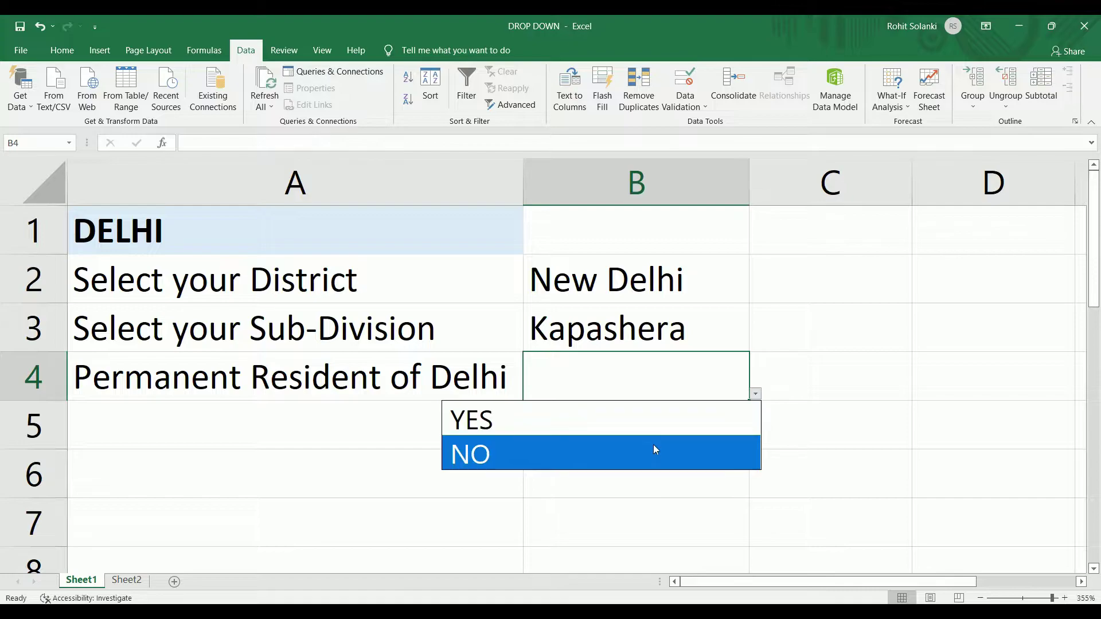
{"action": "left_click", "coordinate": [654, 427]}
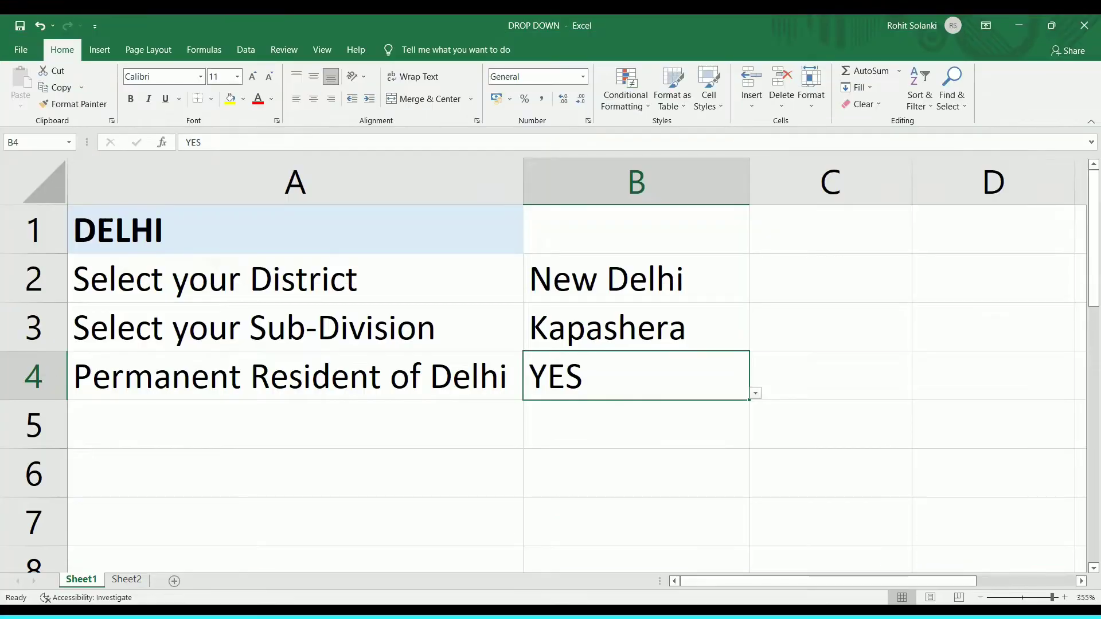
{"action": "left_click", "coordinate": [644, 339]}
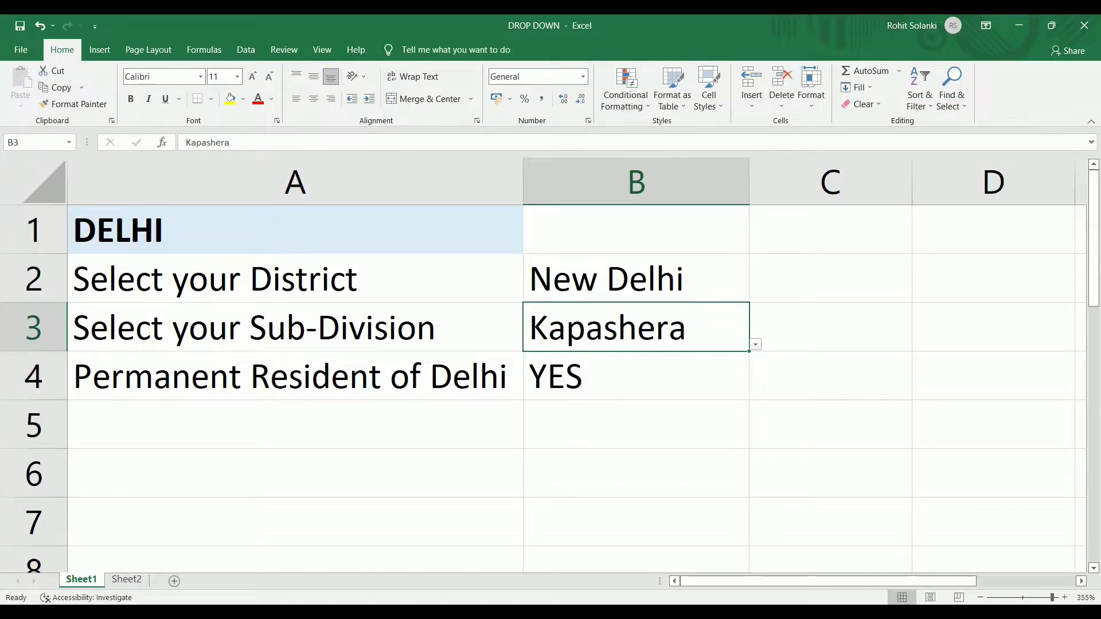
{"action": "left_click", "coordinate": [755, 344]}
Paste Saket, Sarita Vihar, Najafgarh and Rajouri Garden into Sheet2 starting at C13, below Punjabi Bagh.
{"action": "left_click_drag", "start_coordinate": [720, 160], "coordinate": [721, 205]}
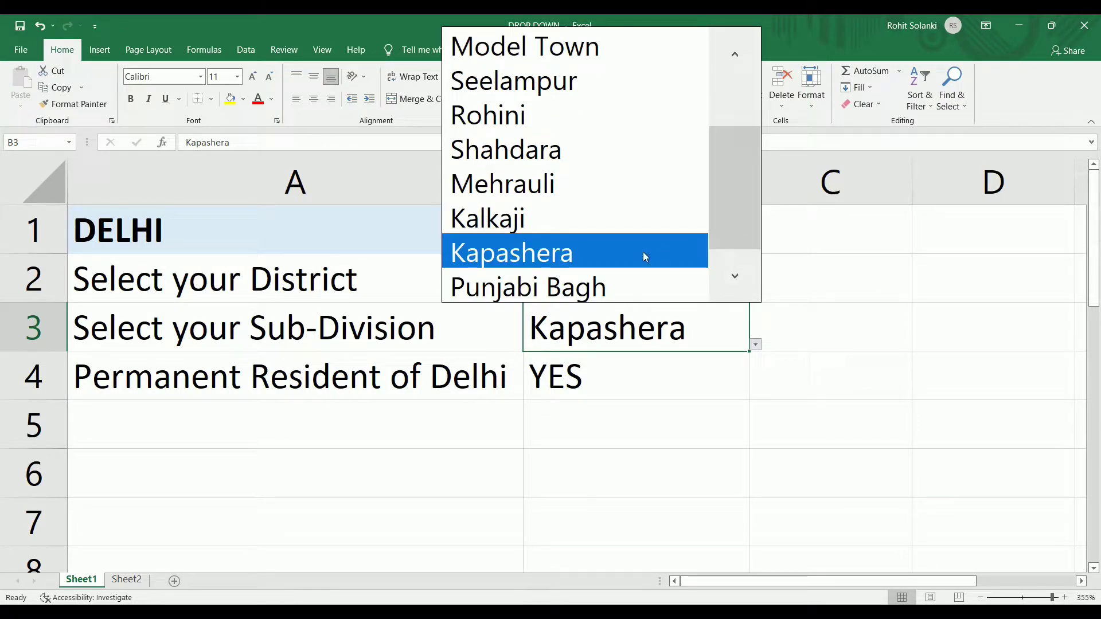
{"action": "left_click", "coordinate": [642, 255]}
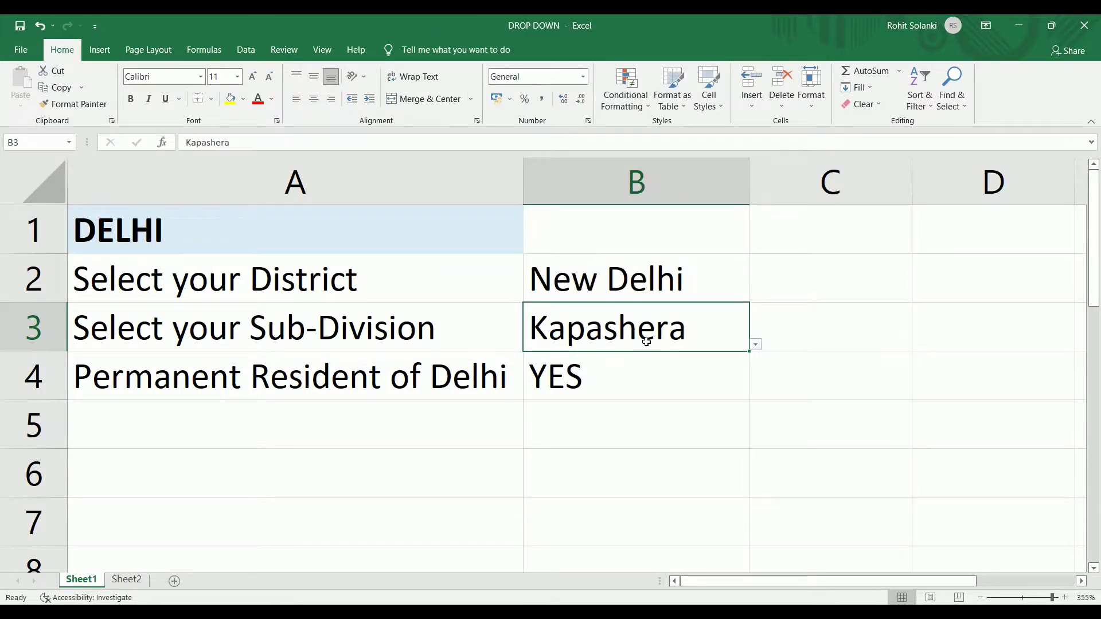
{"action": "left_click", "coordinate": [127, 579]}
{"action": "left_click", "coordinate": [361, 546]}
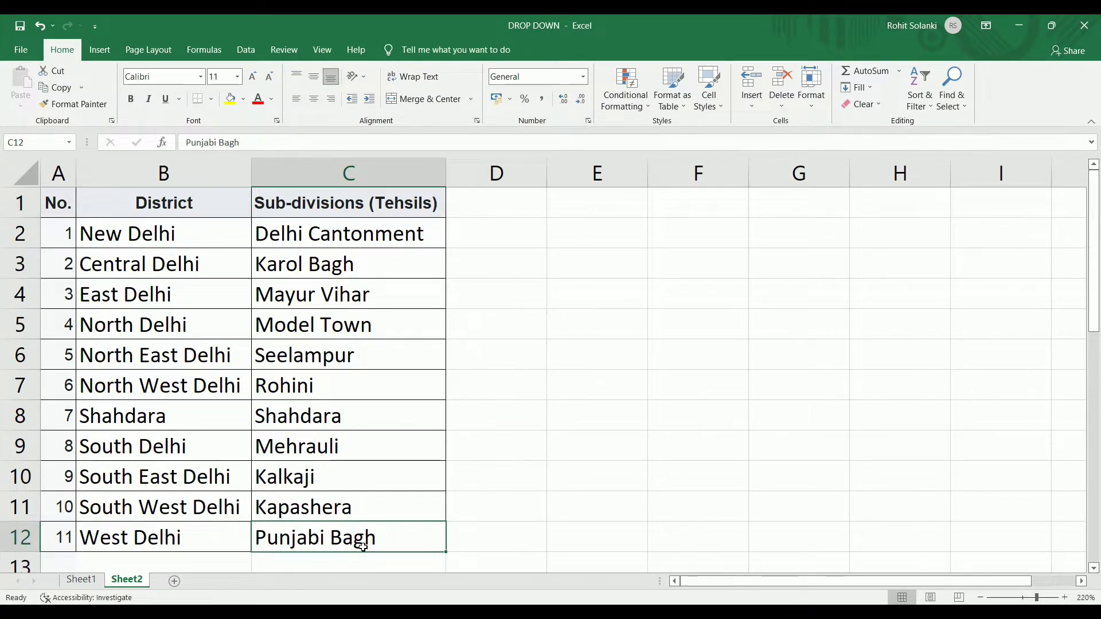
{"action": "left_click", "coordinate": [332, 562]}
{"action": "key", "text": "Return"}
Review the four pasted sub-division names in column C, then return to the Sheet1 form.
{"action": "scroll", "coordinate": [338, 551], "scroll_direction": "down", "scroll_amount": 2}
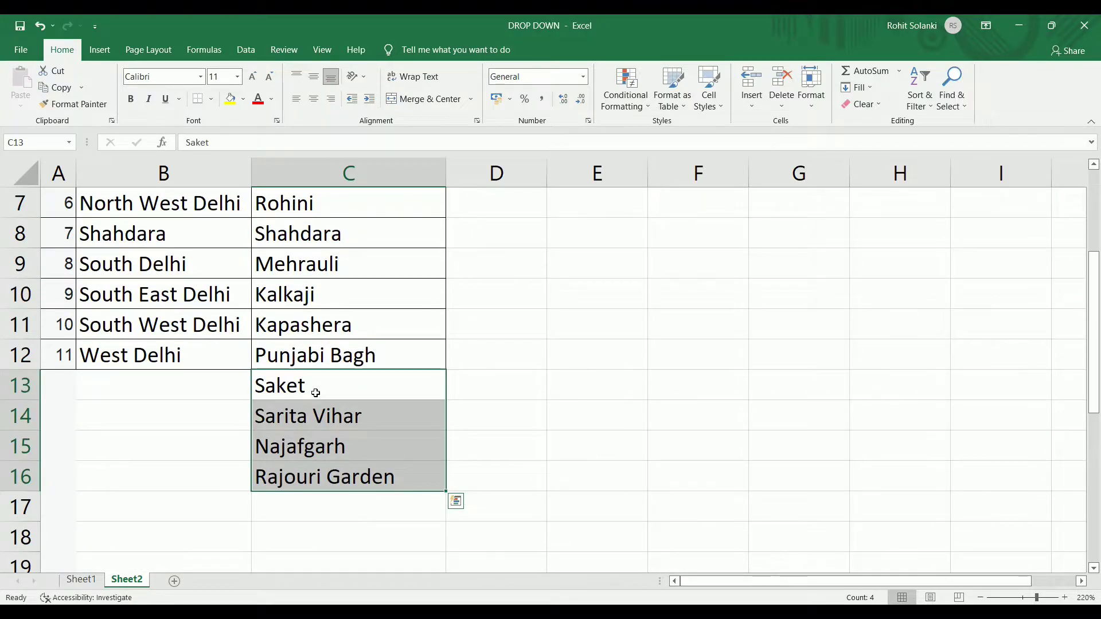
{"action": "left_click", "coordinate": [317, 392]}
{"action": "scroll", "coordinate": [348, 464], "scroll_direction": "up", "scroll_amount": 2}
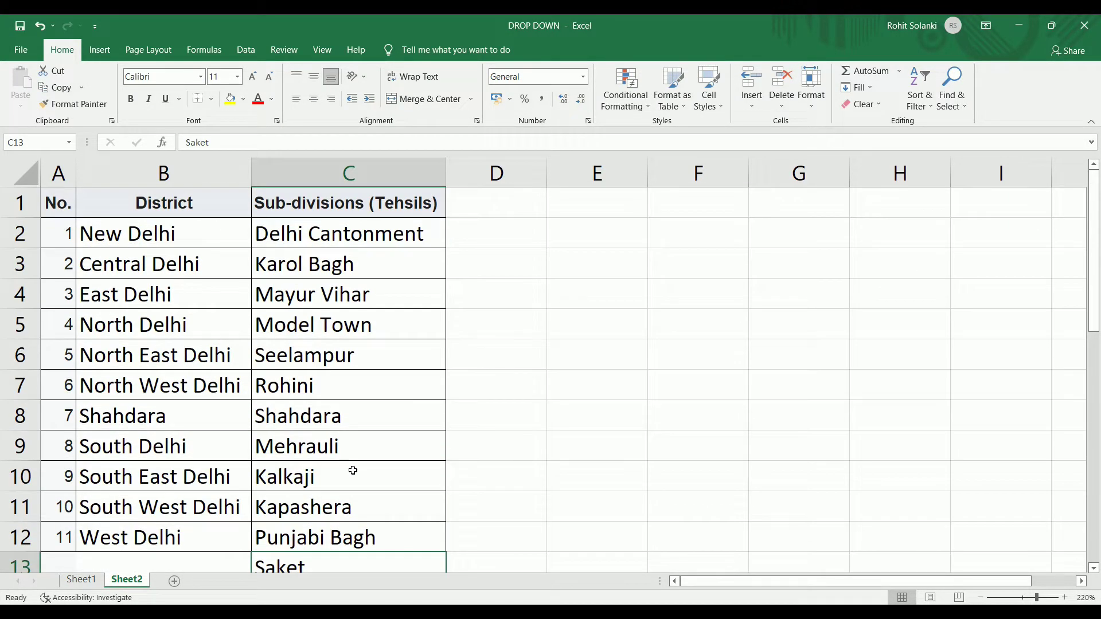
{"action": "scroll", "coordinate": [349, 468], "scroll_direction": "down", "scroll_amount": 2}
{"action": "scroll", "coordinate": [350, 473], "scroll_direction": "down", "scroll_amount": 1}
{"action": "left_click", "coordinate": [81, 580]}
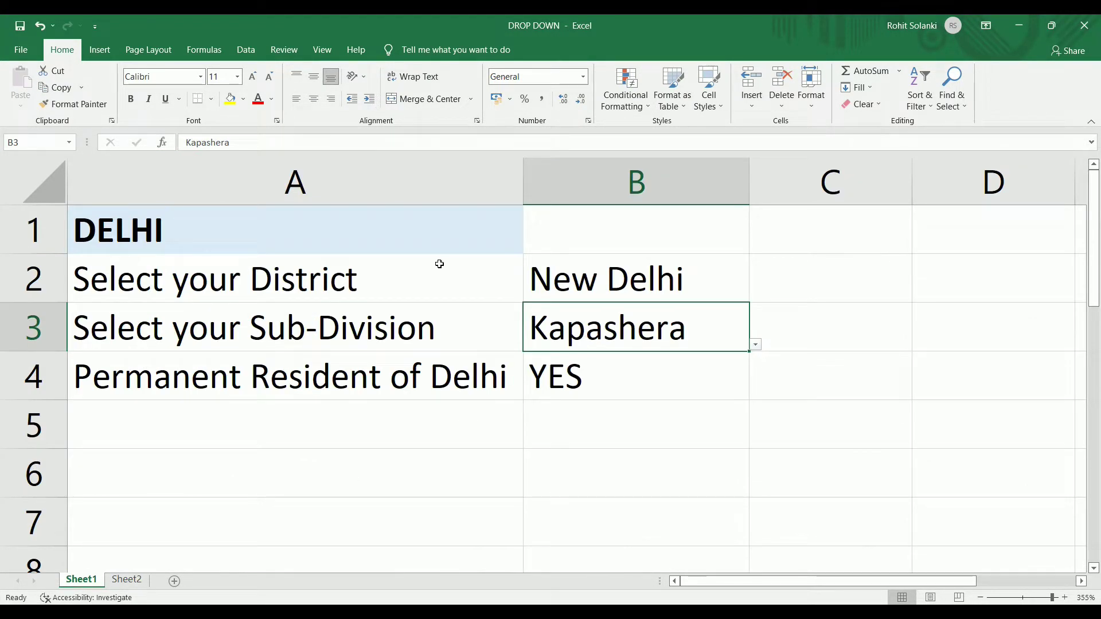
Change B3's validation source from Sheet2 C2:C12 to Sheet2!$C$2:$C$16.
{"action": "left_click", "coordinate": [248, 51]}
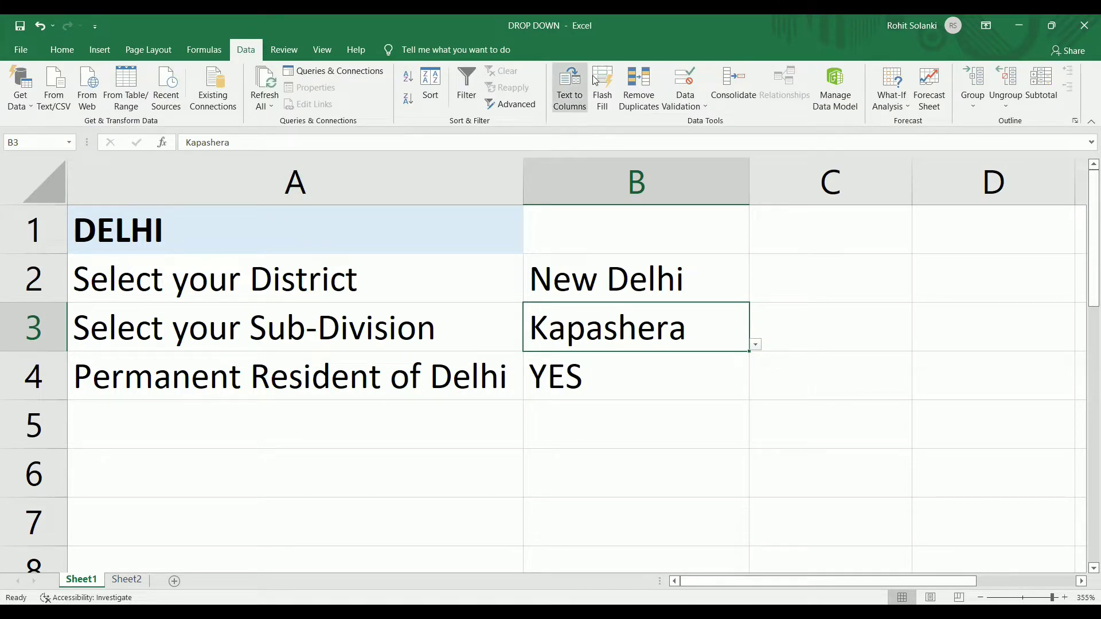
{"action": "left_click", "coordinate": [689, 77]}
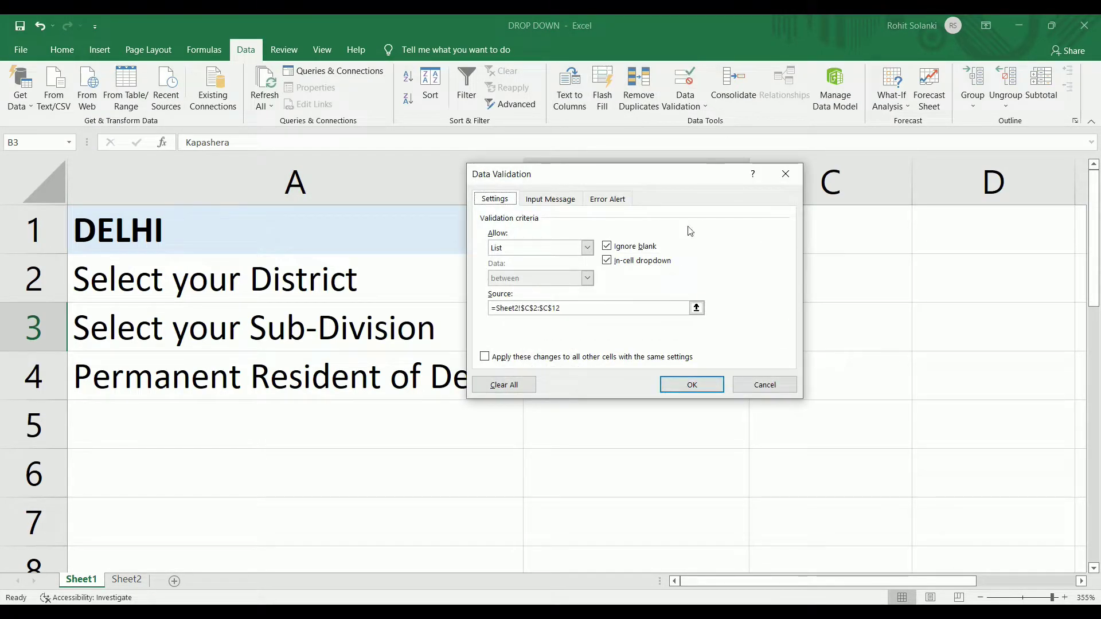
{"action": "left_click", "coordinate": [685, 308]}
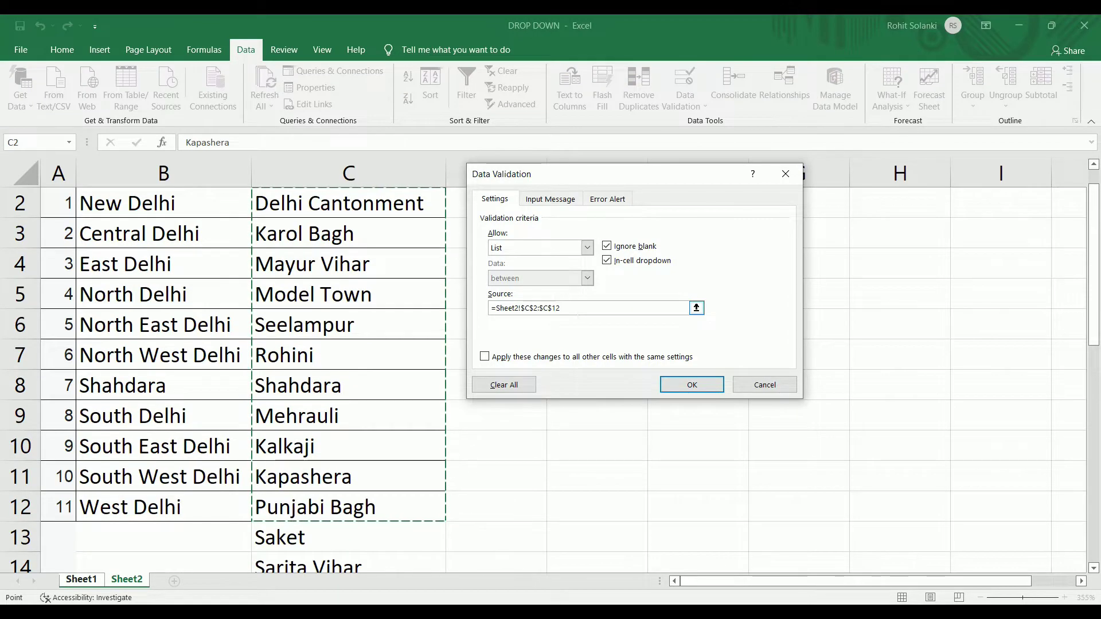
{"action": "left_click_drag", "start_coordinate": [561, 308], "coordinate": [470, 320]}
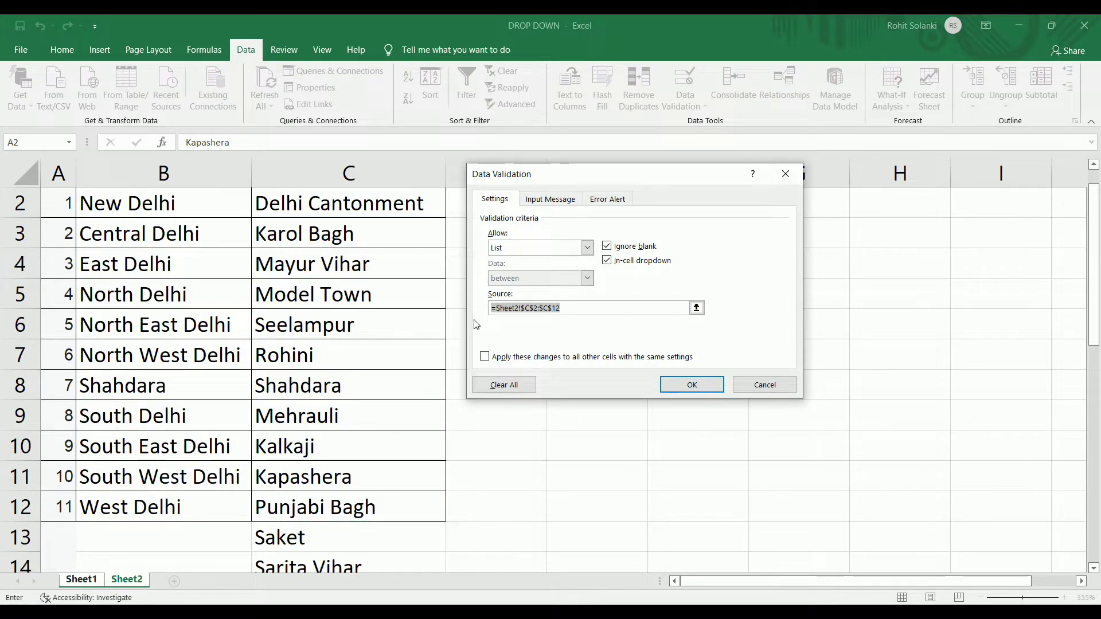
{"action": "key", "text": "BackSpace"}
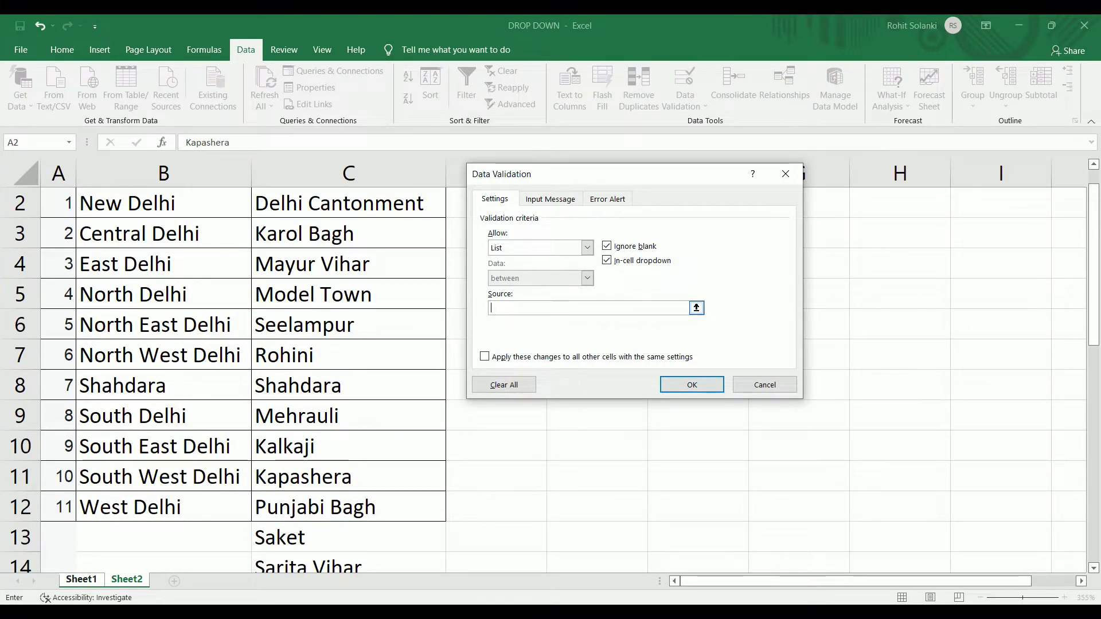
{"action": "left_click", "coordinate": [696, 307]}
{"action": "scroll", "coordinate": [376, 241], "scroll_direction": "up", "scroll_amount": 1}
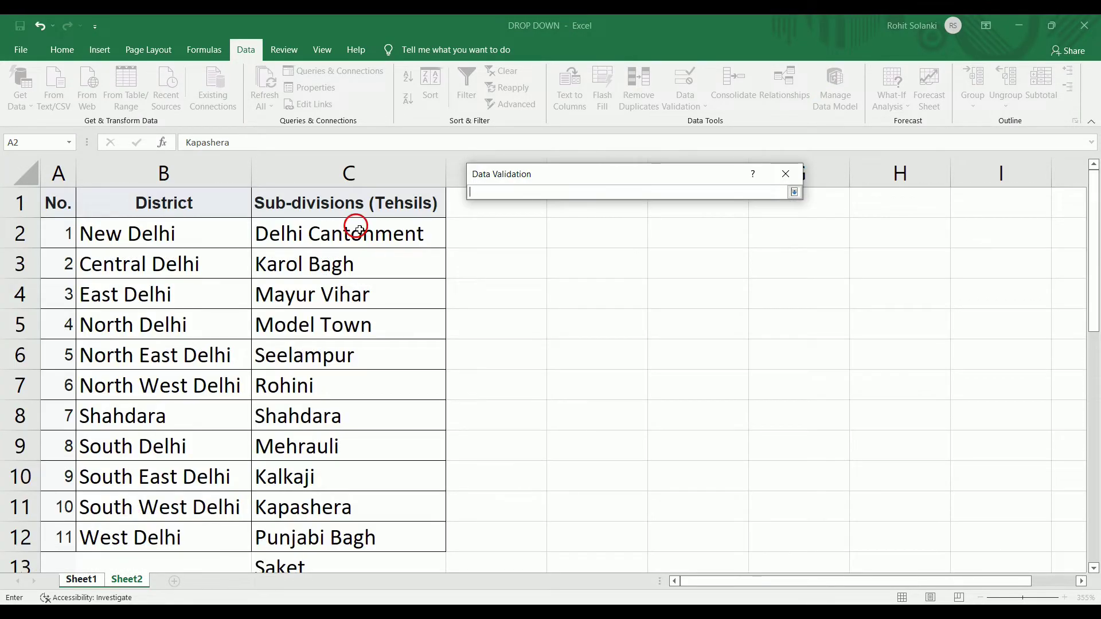
{"action": "mouse_move", "coordinate": [356, 226]}
{"action": "left_mouse_down"}
{"action": "mouse_move", "coordinate": [347, 580]}
{"action": "mouse_move", "coordinate": [347, 507]}
{"action": "left_mouse_up"}
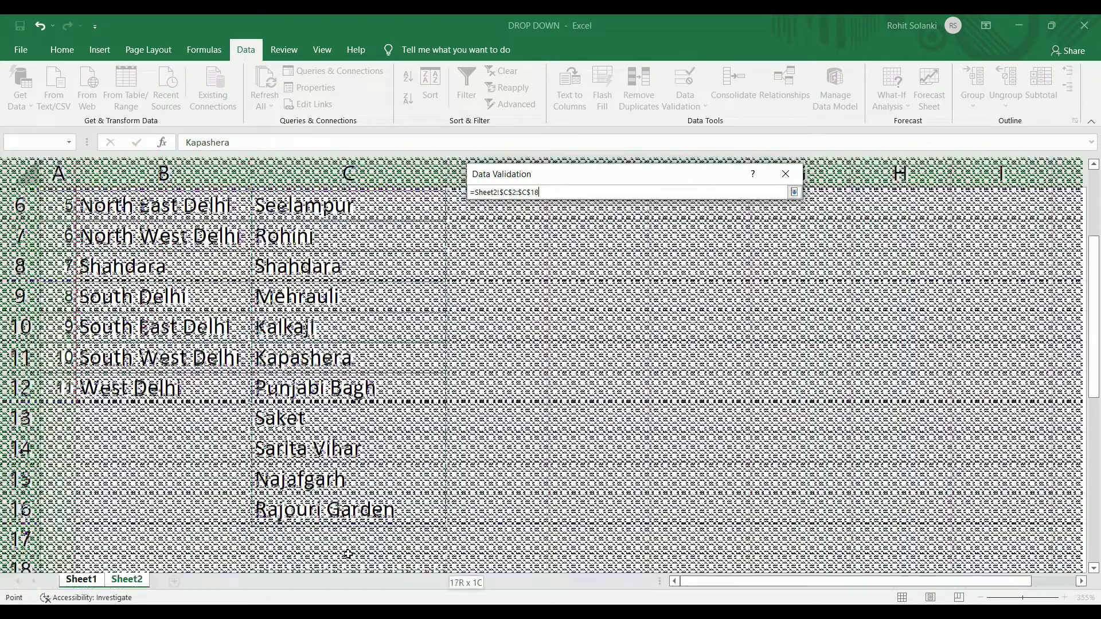
{"action": "left_click", "coordinate": [793, 192]}
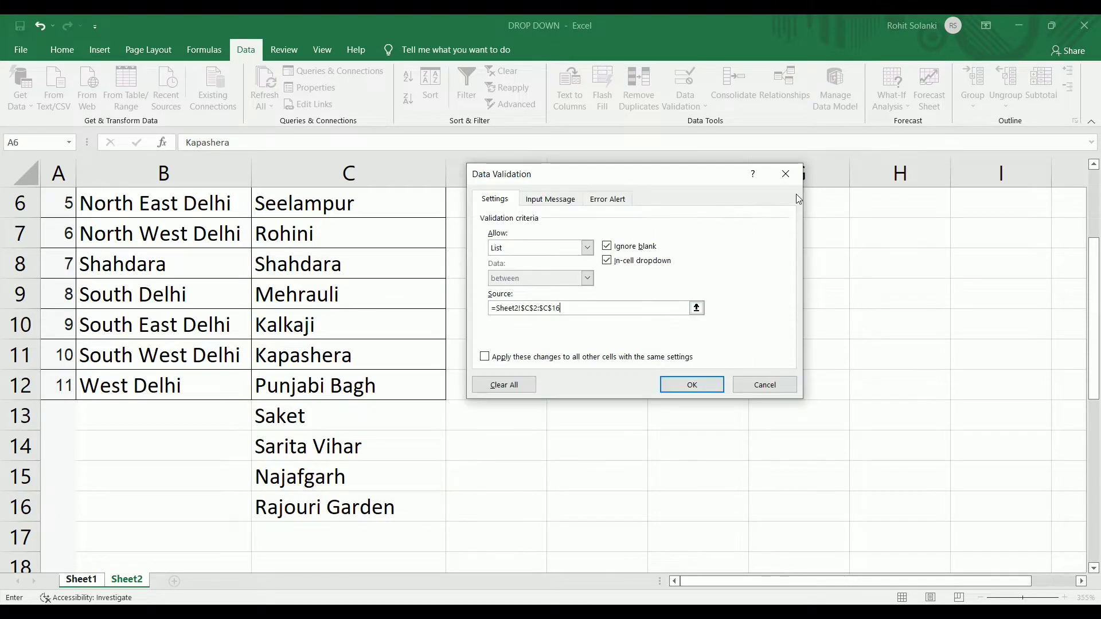
{"action": "left_click", "coordinate": [698, 393]}
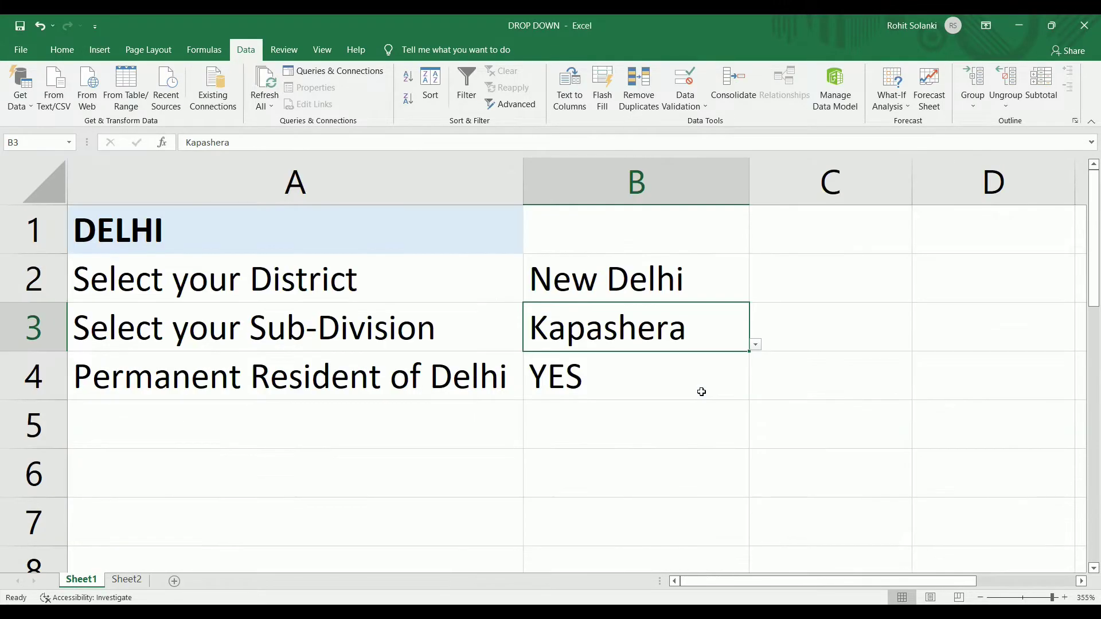
Pick Rajouri Garden for B3 and autofit column B so the full name shows.
{"action": "left_click", "coordinate": [756, 345]}
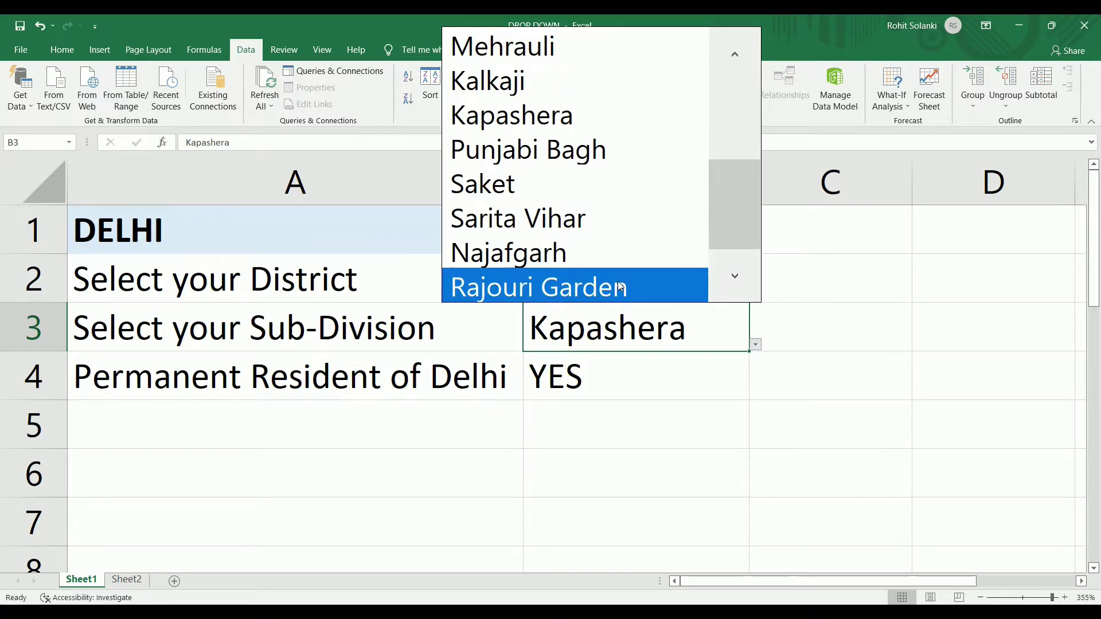
{"action": "left_click", "coordinate": [619, 286]}
{"action": "double_click", "coordinate": [757, 182]}
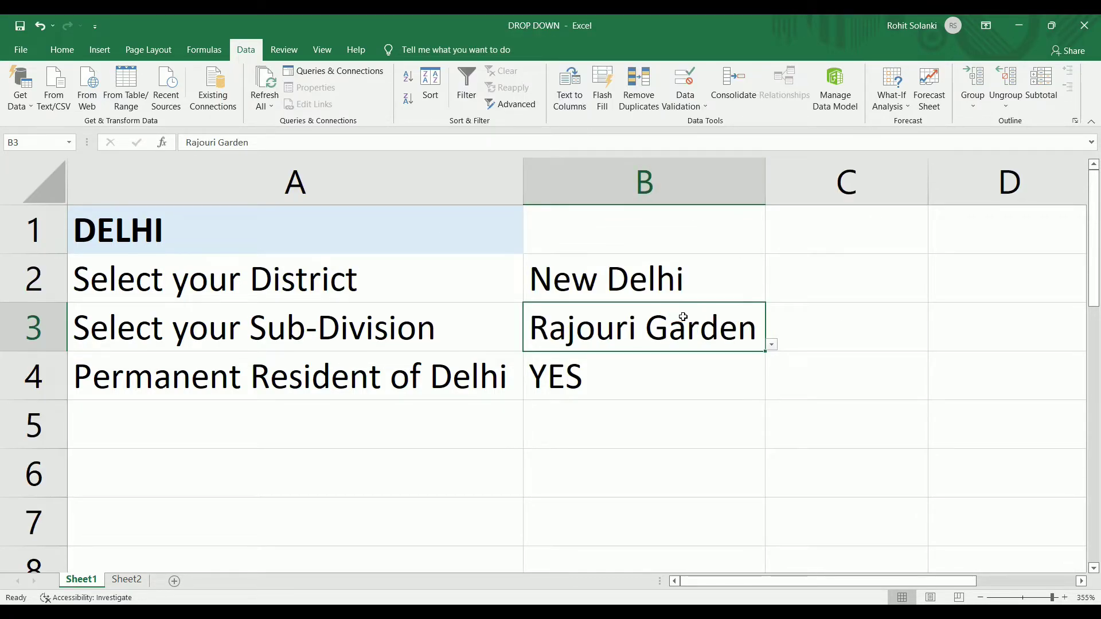
{"action": "left_click", "coordinate": [652, 371]}
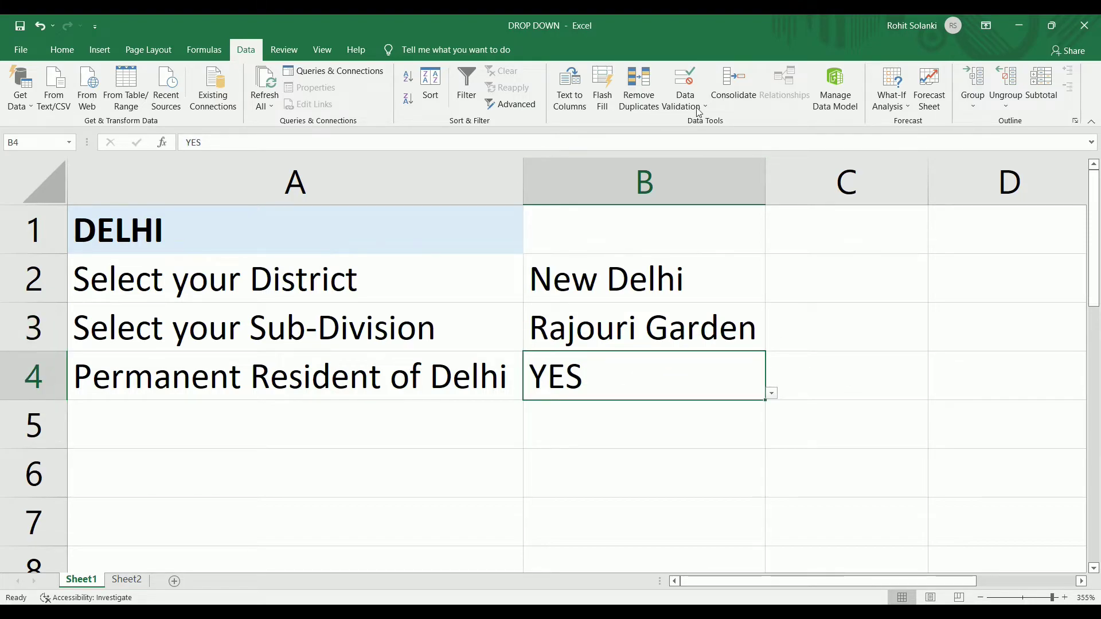
Append ,MAYBE to B4's validation source so it offers YES, NO, MAYBE.
{"action": "left_click", "coordinate": [683, 80]}
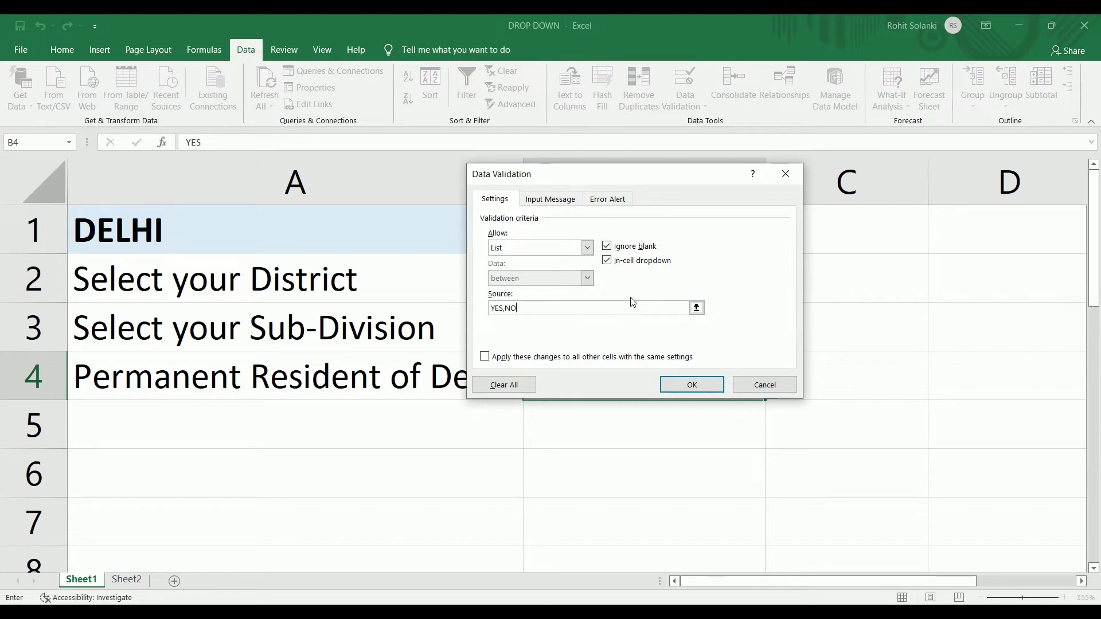
{"action": "type", "text": ",M"}
{"action": "type", "text": "AYBE"}
{"action": "left_click", "coordinate": [676, 385]}
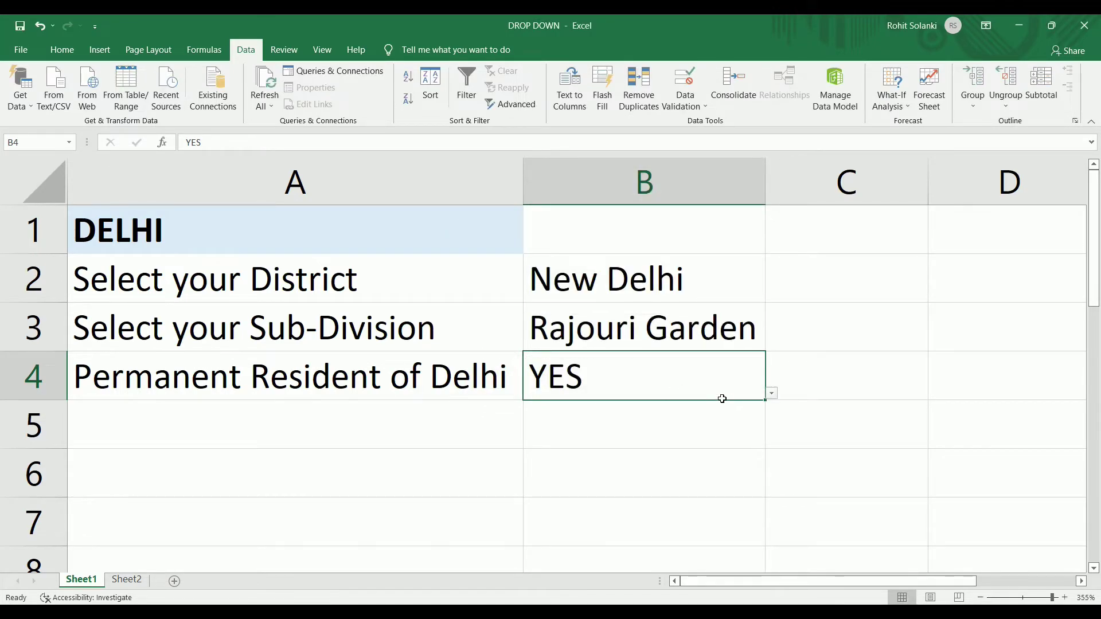
Choose MAYBE from B4's dropdown.
{"action": "left_click", "coordinate": [771, 393]}
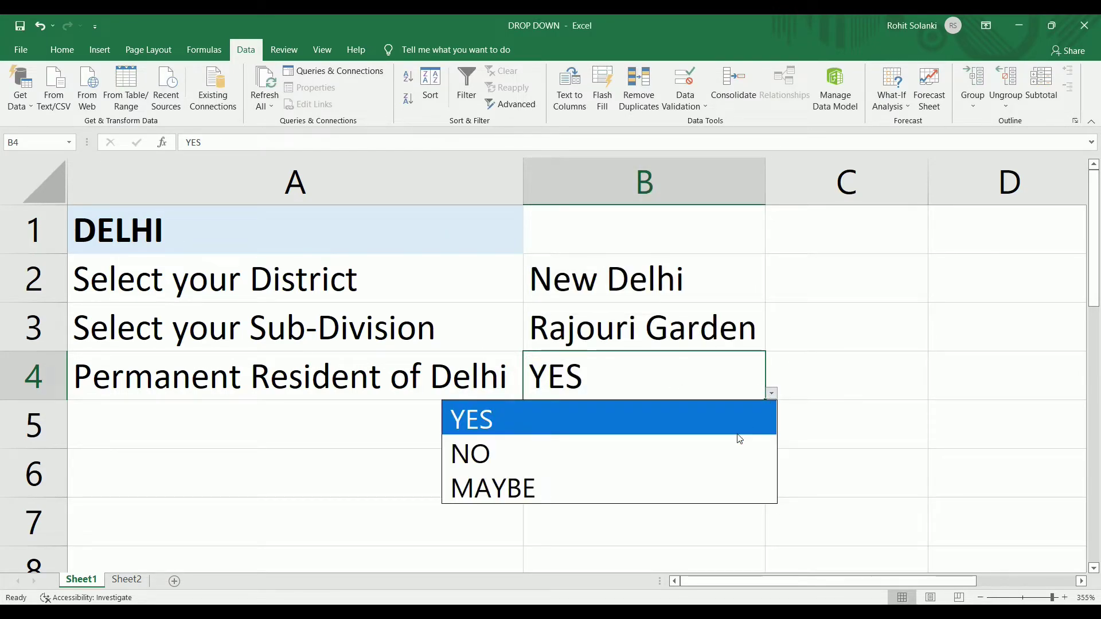
{"action": "left_click", "coordinate": [709, 495]}
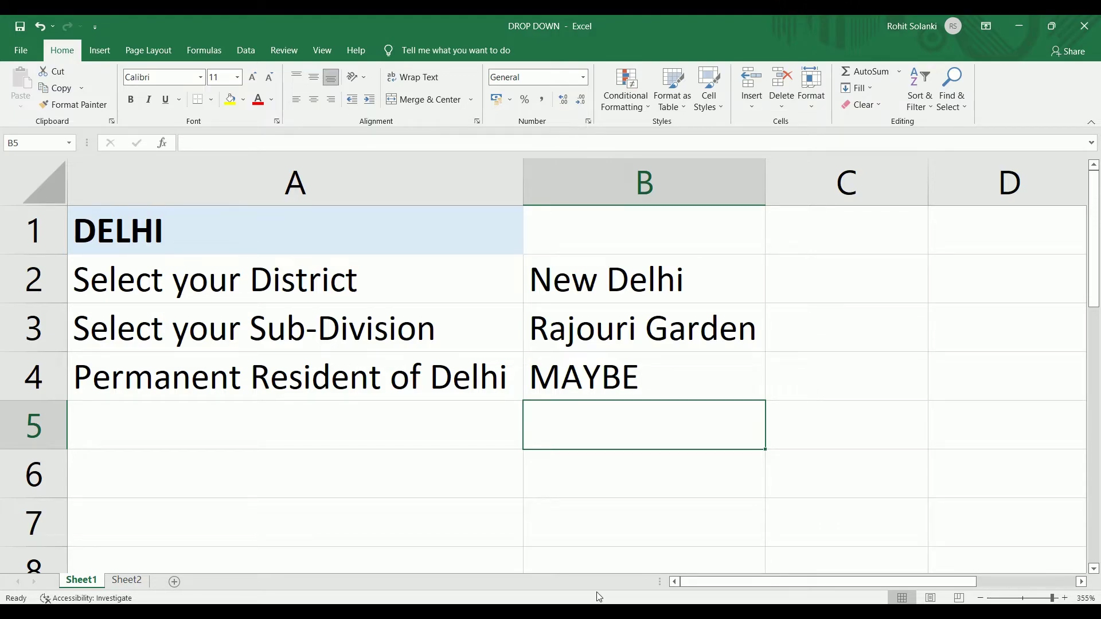
{"action": "left_click", "coordinate": [622, 343]}
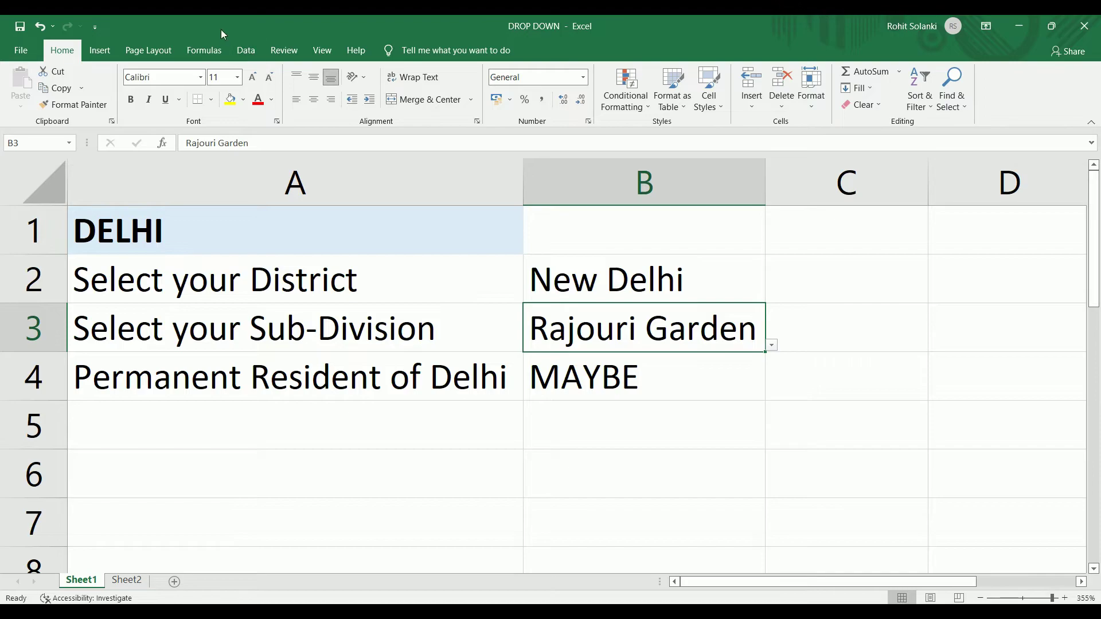
Clear all data validation from B3, leaving Rajouri Garden as its value.
{"action": "left_click", "coordinate": [246, 51]}
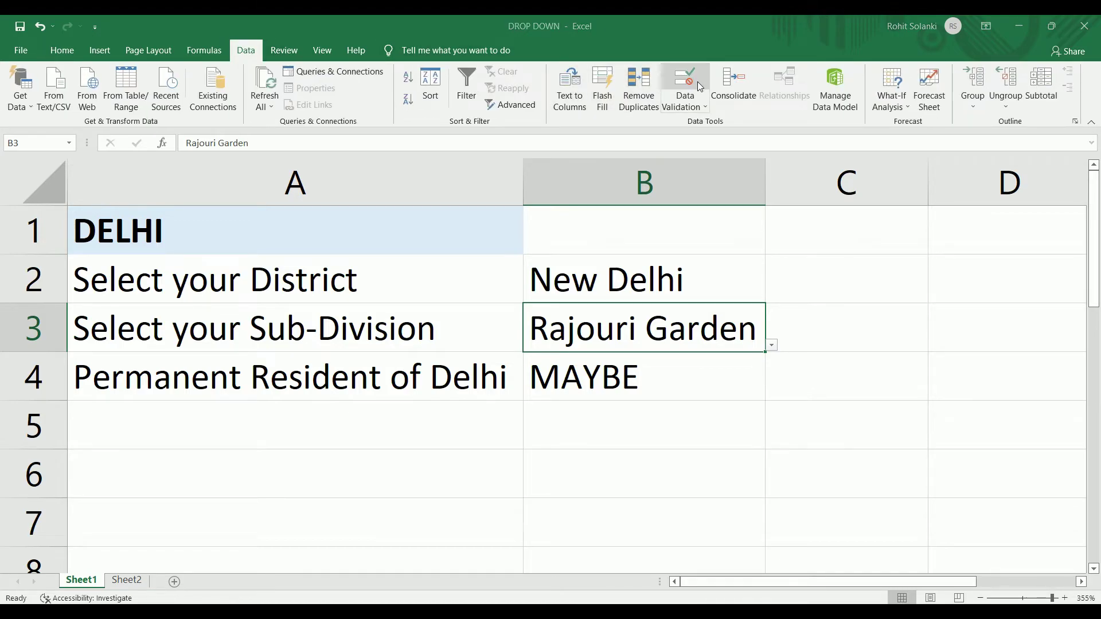
{"action": "left_click", "coordinate": [697, 82]}
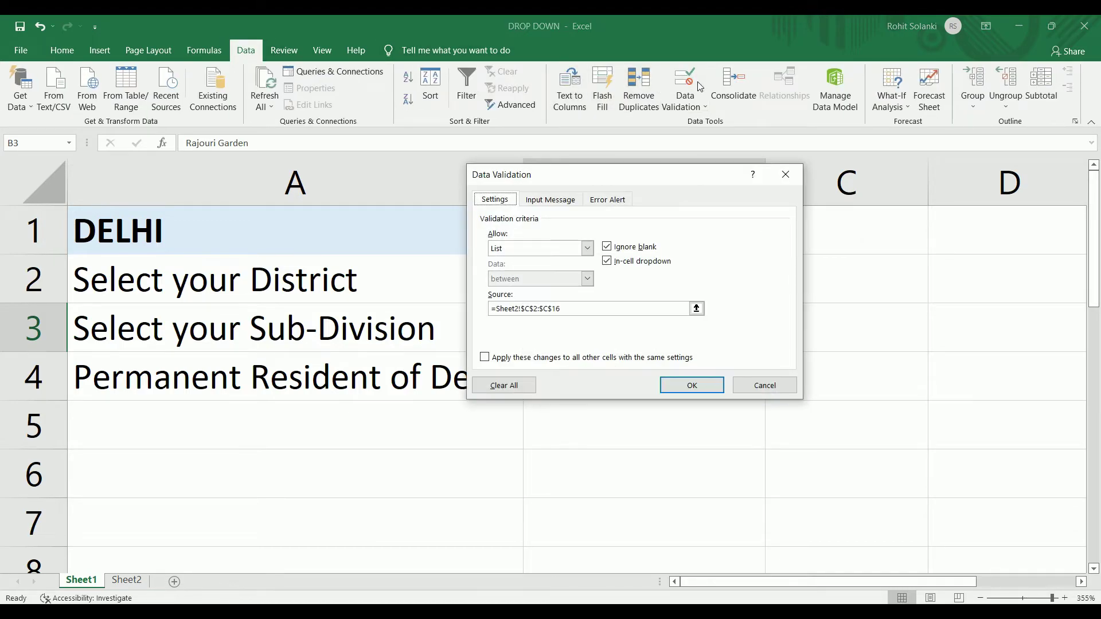
{"action": "left_click", "coordinate": [522, 390]}
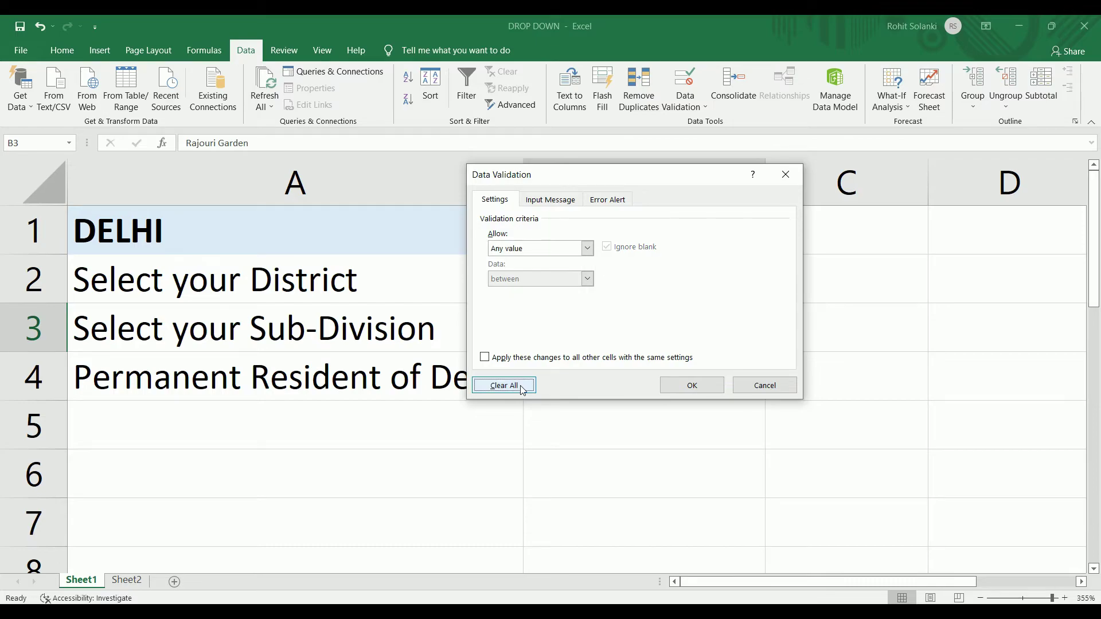
{"action": "left_click", "coordinate": [692, 386]}
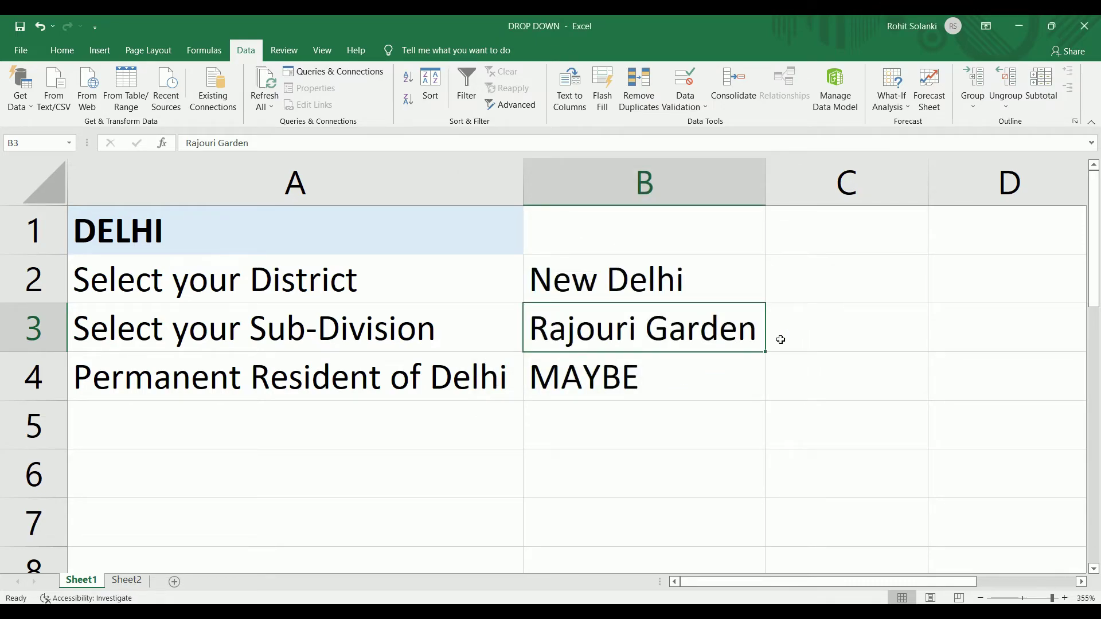
{"action": "left_click", "coordinate": [708, 280]}
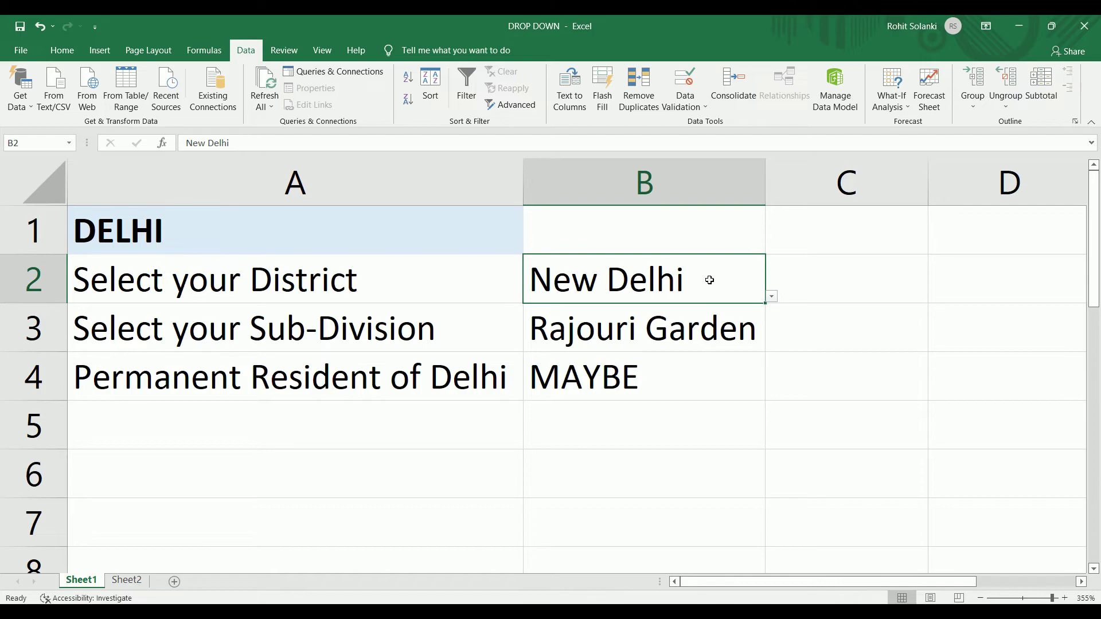
{"action": "left_click", "coordinate": [679, 374]}
{"action": "left_click", "coordinate": [698, 338]}
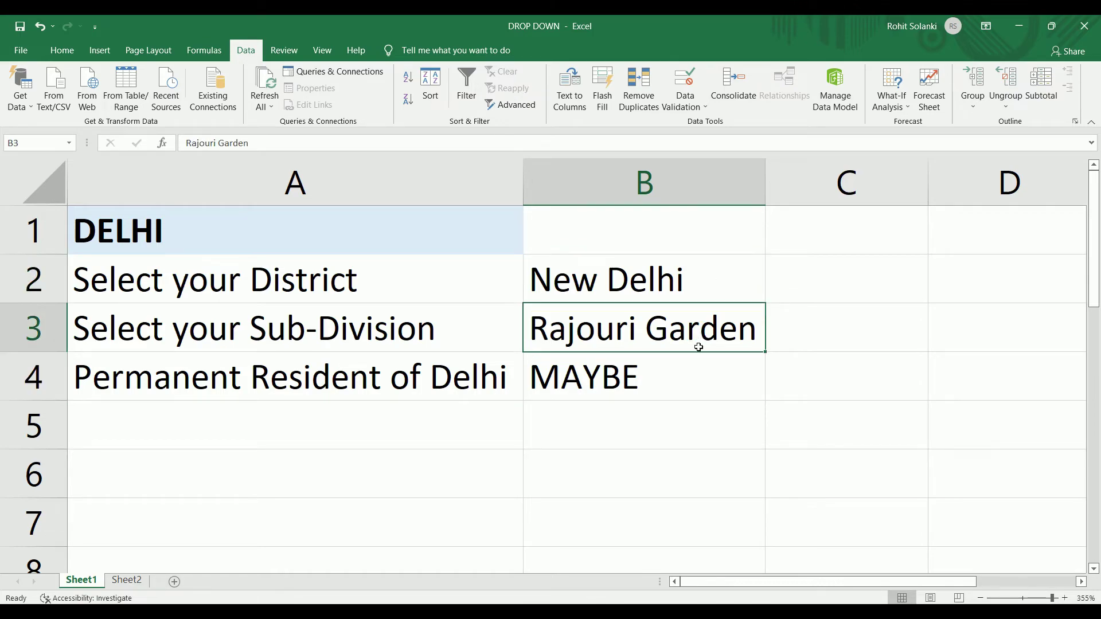